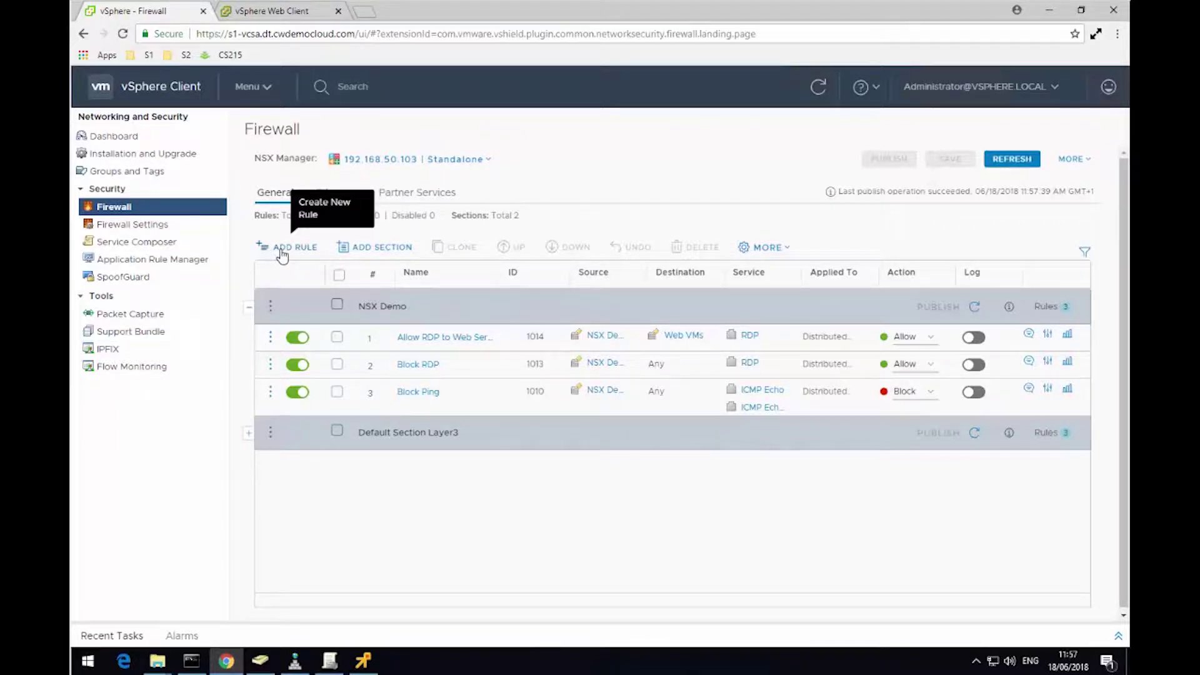
- Add a new rule named Block SSH at the top of the NSX Demo section
click(282, 254)
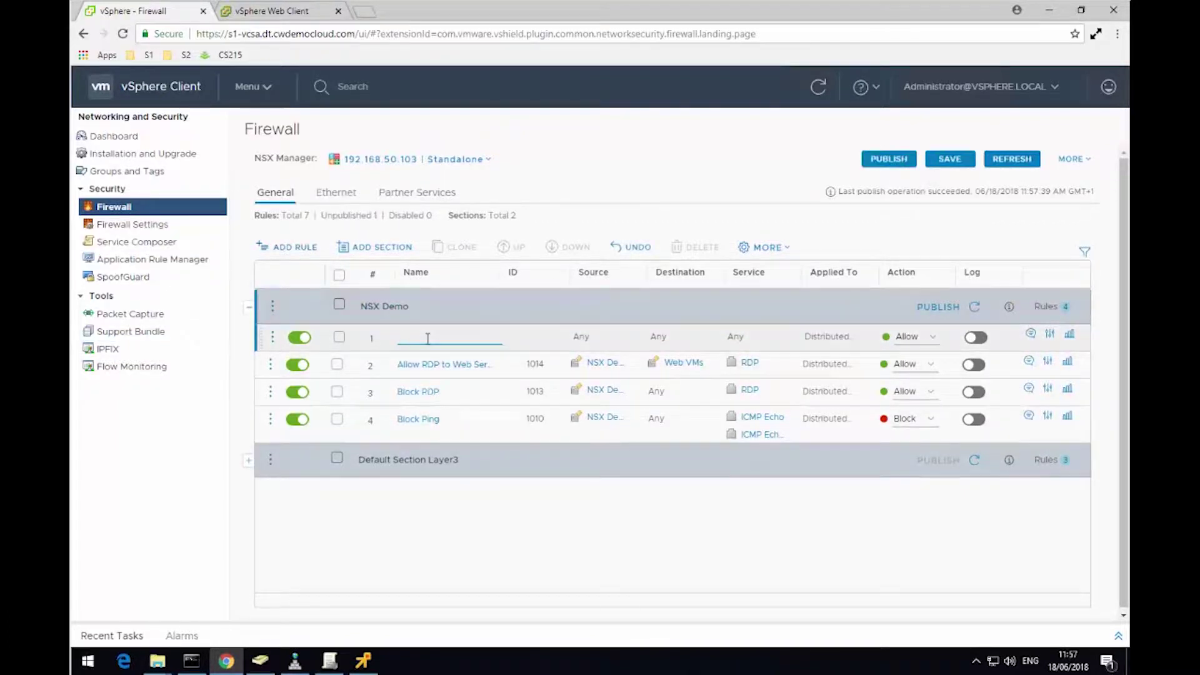
text(Block SSH)
click(615, 343)
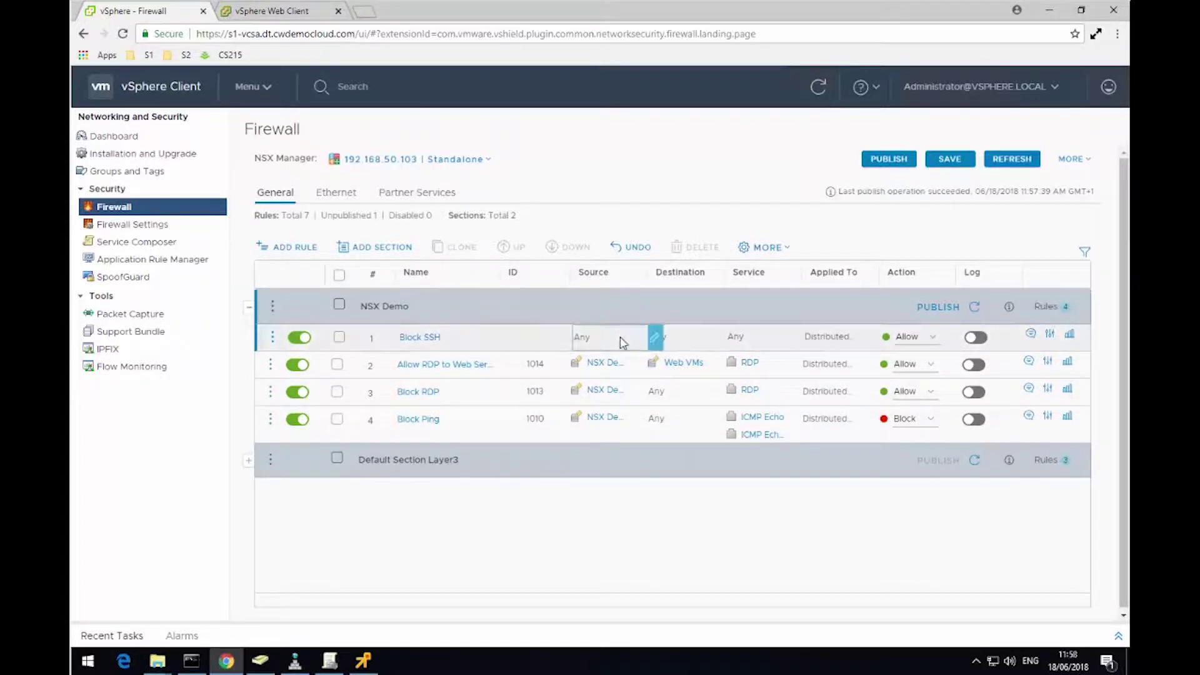
- Set the Block SSH rule's source to the NSX Demo VMs group
click(652, 341)
click(412, 443)
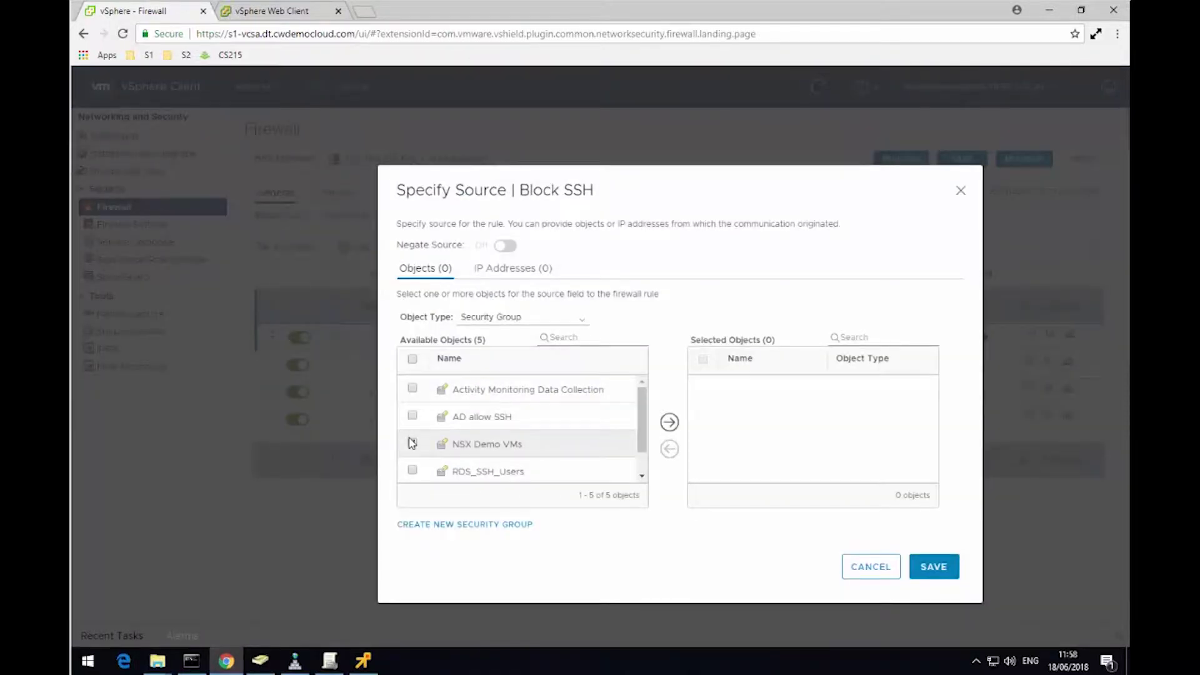
click(668, 422)
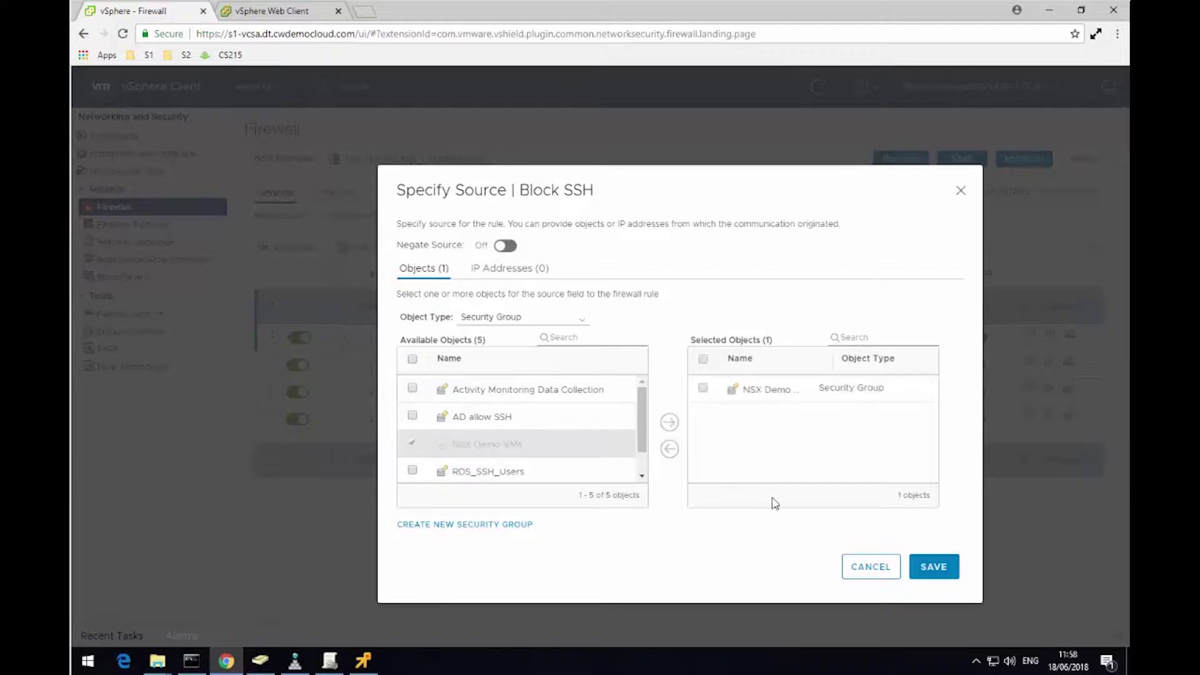
click(933, 568)
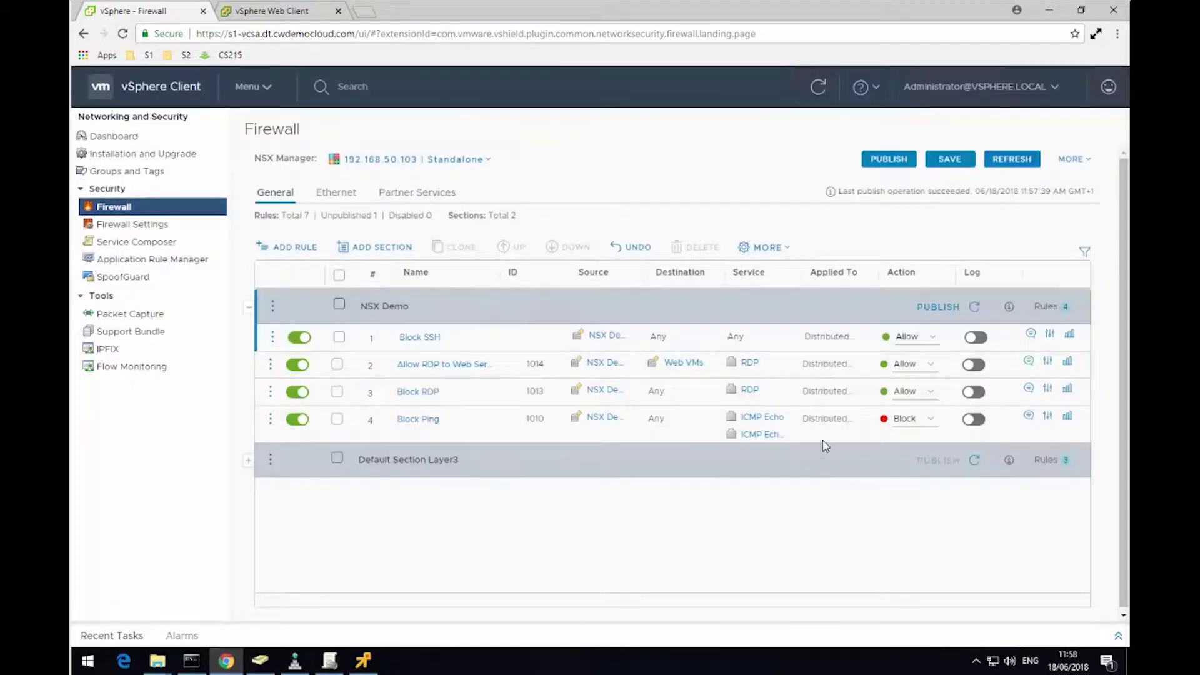
- Set the Block SSH rule's service to SSH
click(806, 336)
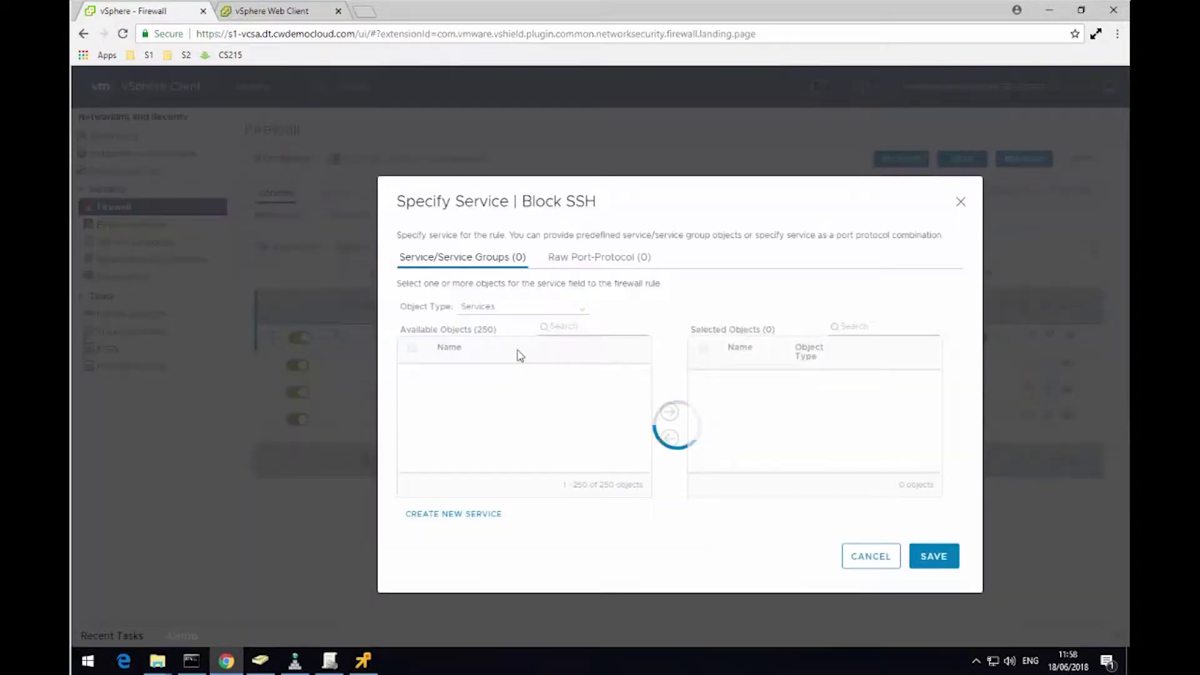
click(556, 326)
text(ssh)
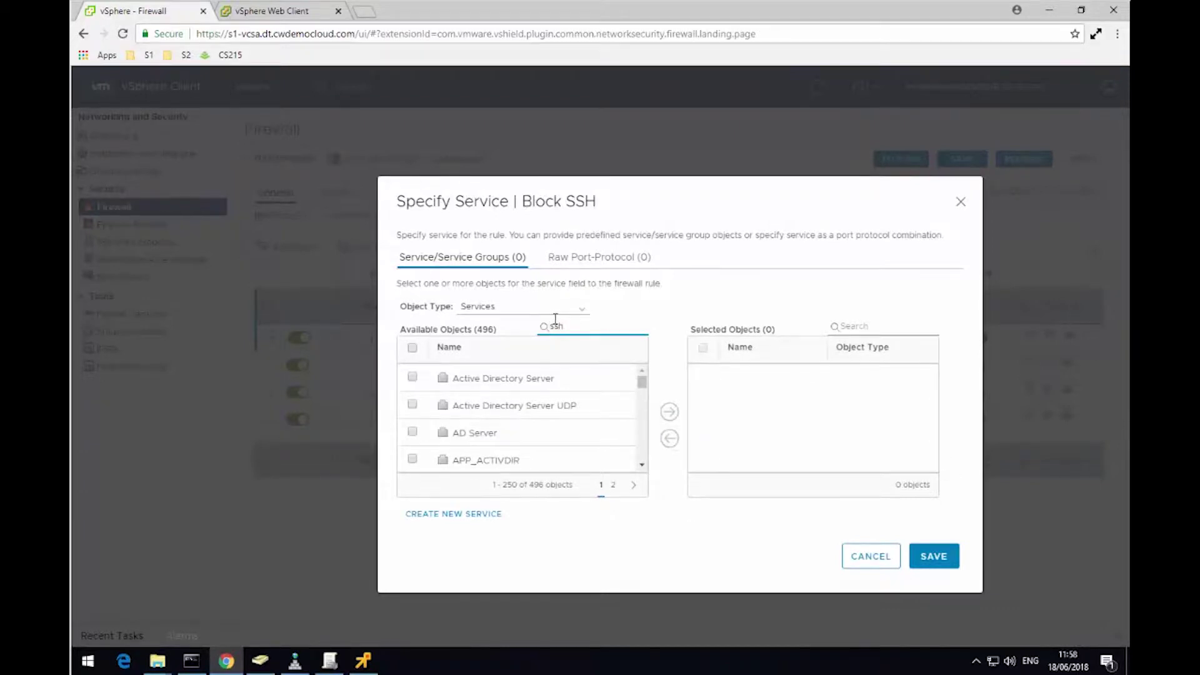
click(412, 405)
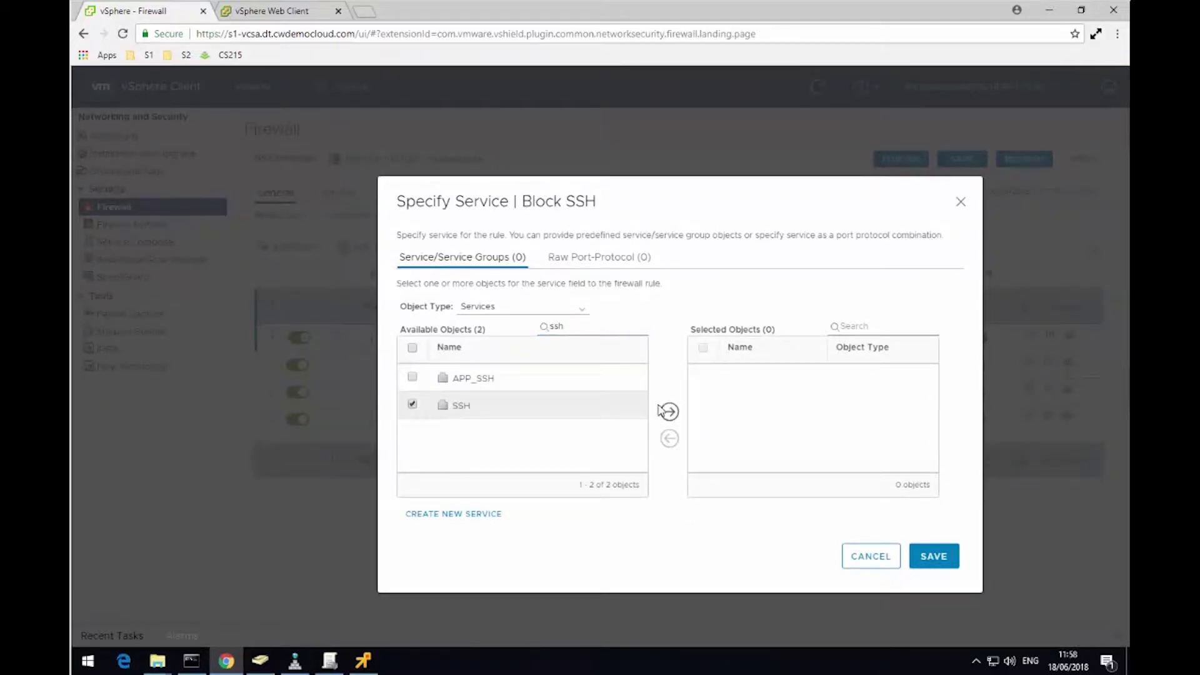
click(669, 411)
click(935, 556)
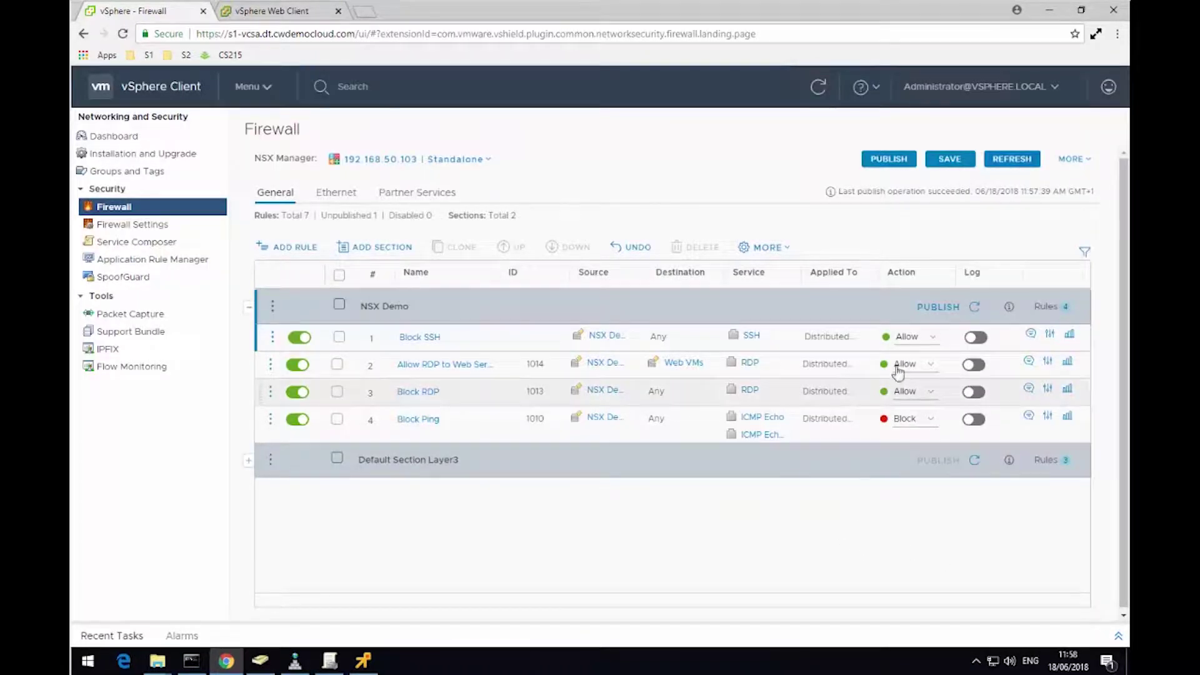
- Set the Block SSH rule's action to Block and add another empty rule
click(933, 337)
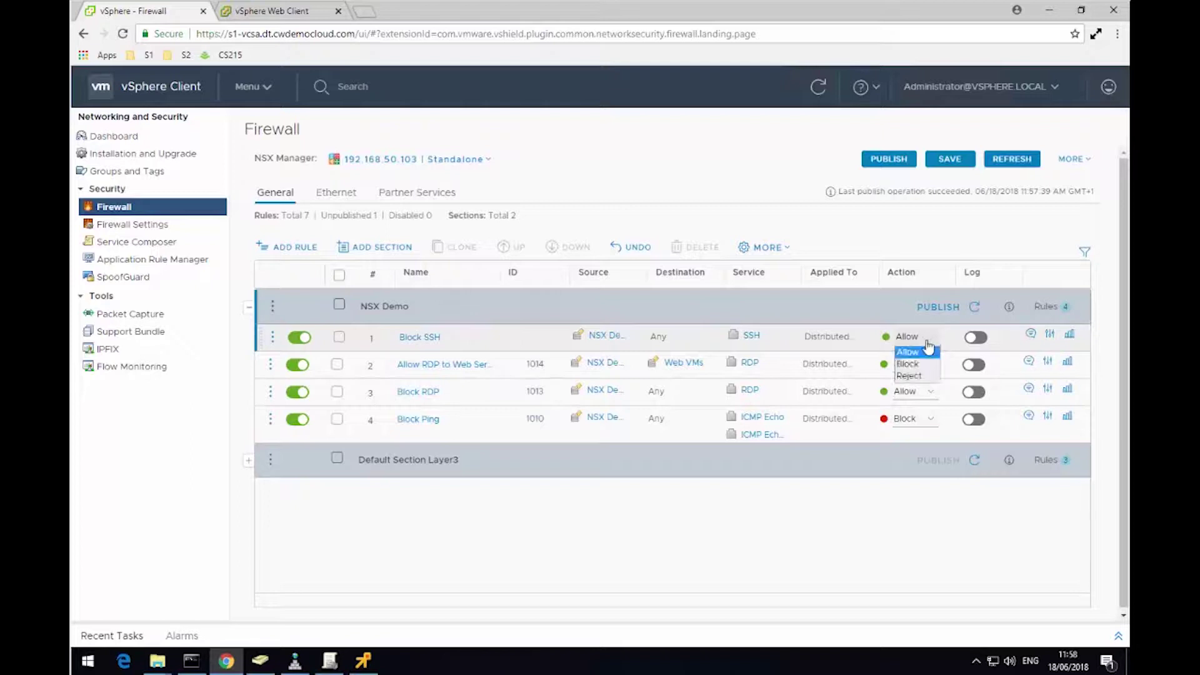
click(909, 364)
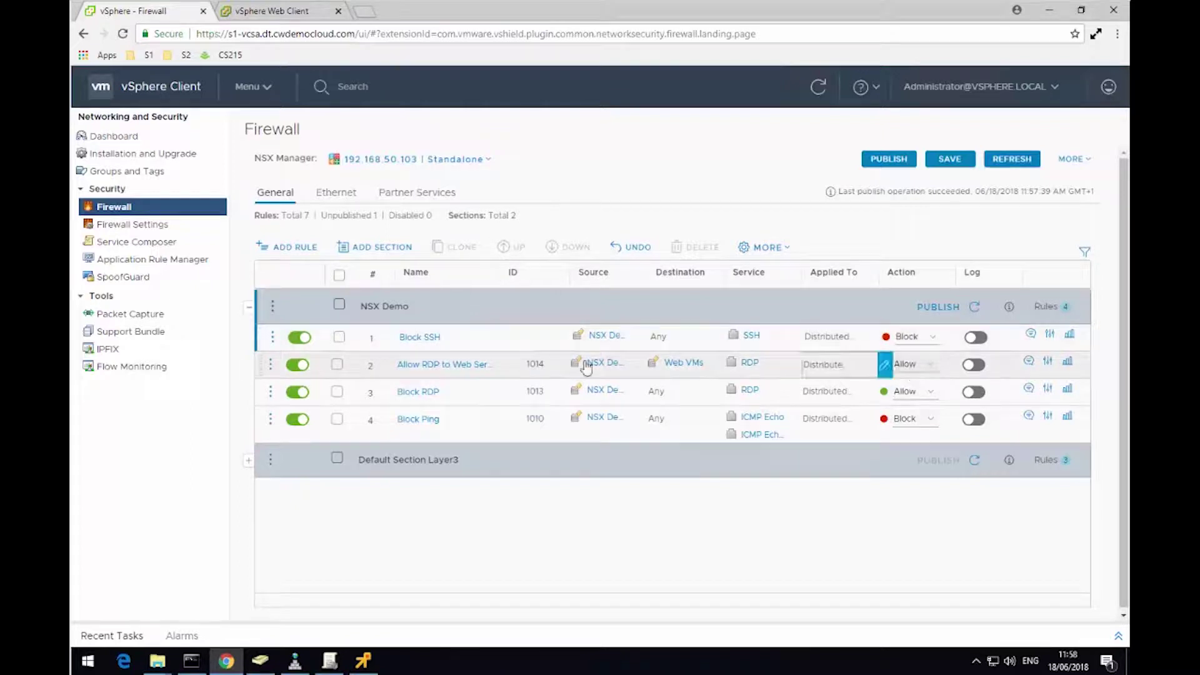
click(287, 250)
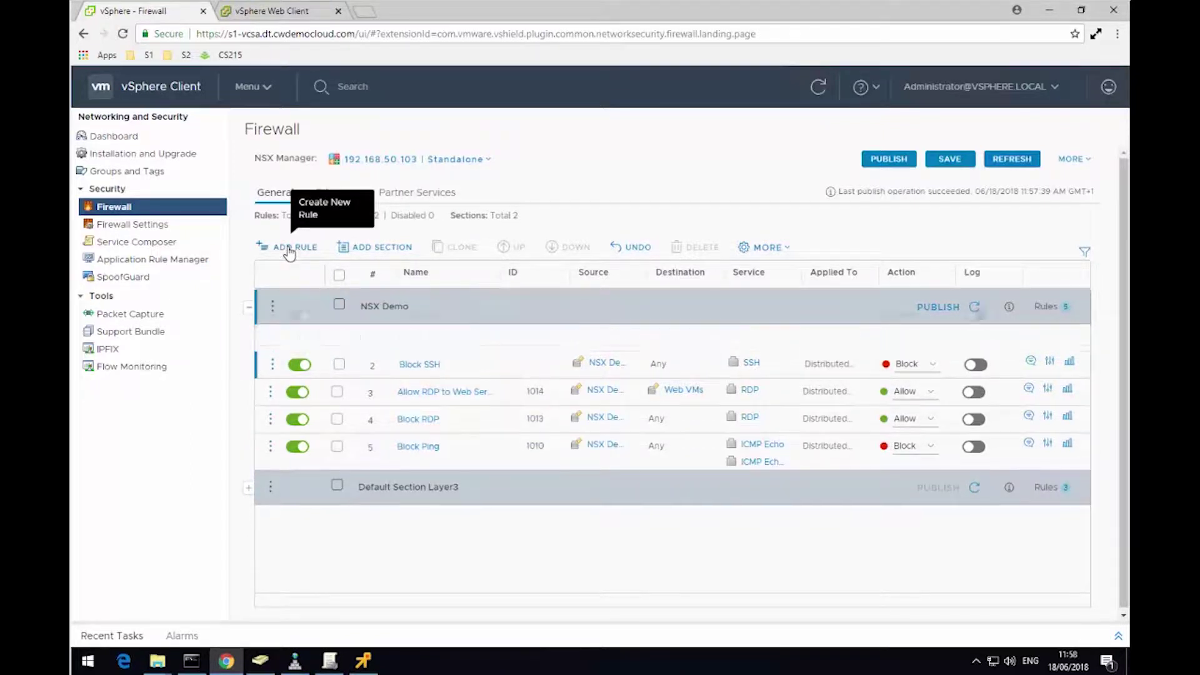
- Name the new top rule 'Allow SSH Users'
click(487, 344)
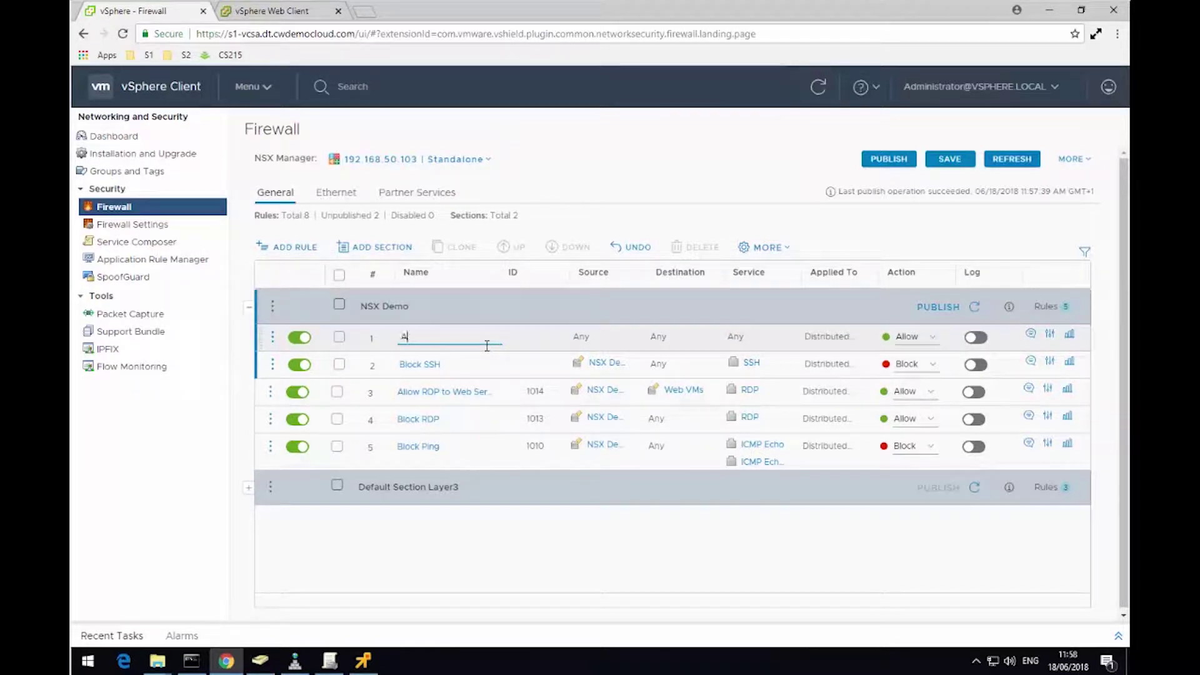
text(Allow SSH Users)
click(591, 338)
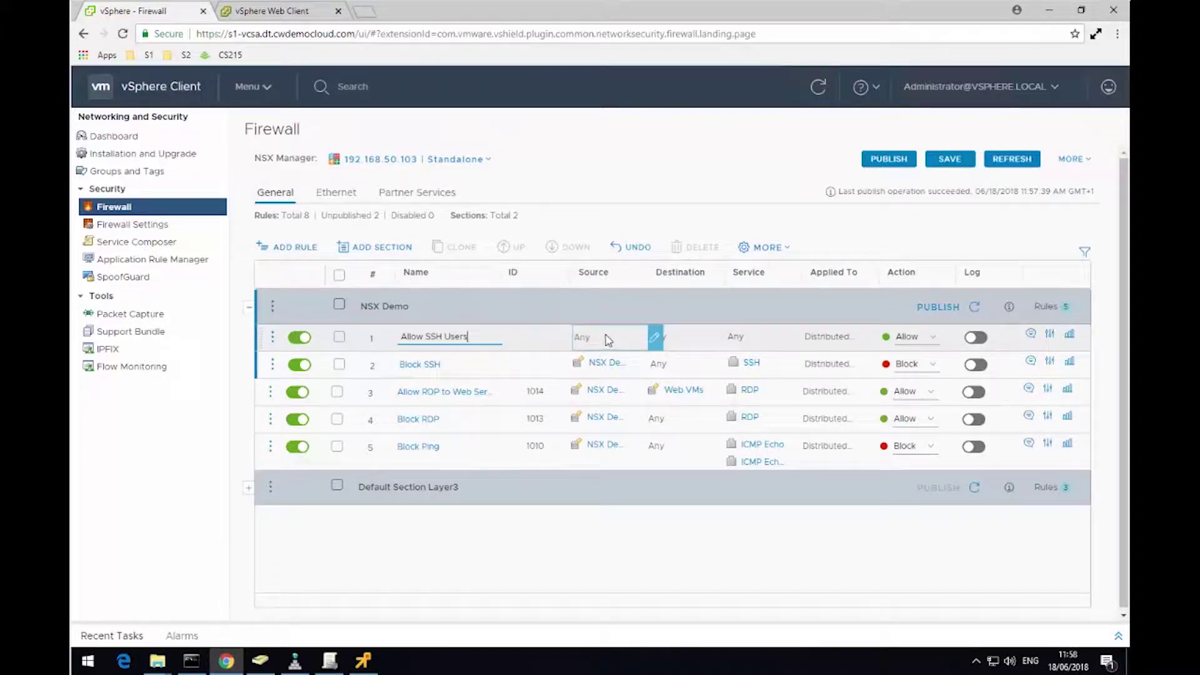
- Set the Allow SSH Users rule's source to the AD allow SSH security group
click(655, 338)
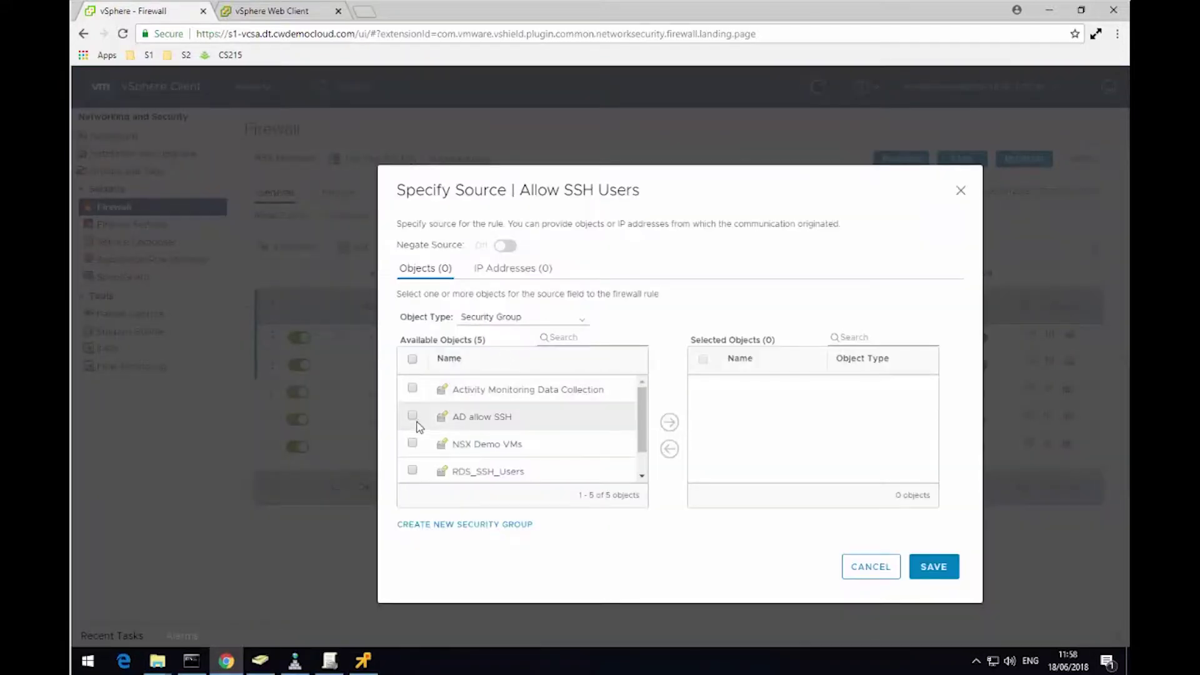
click(413, 418)
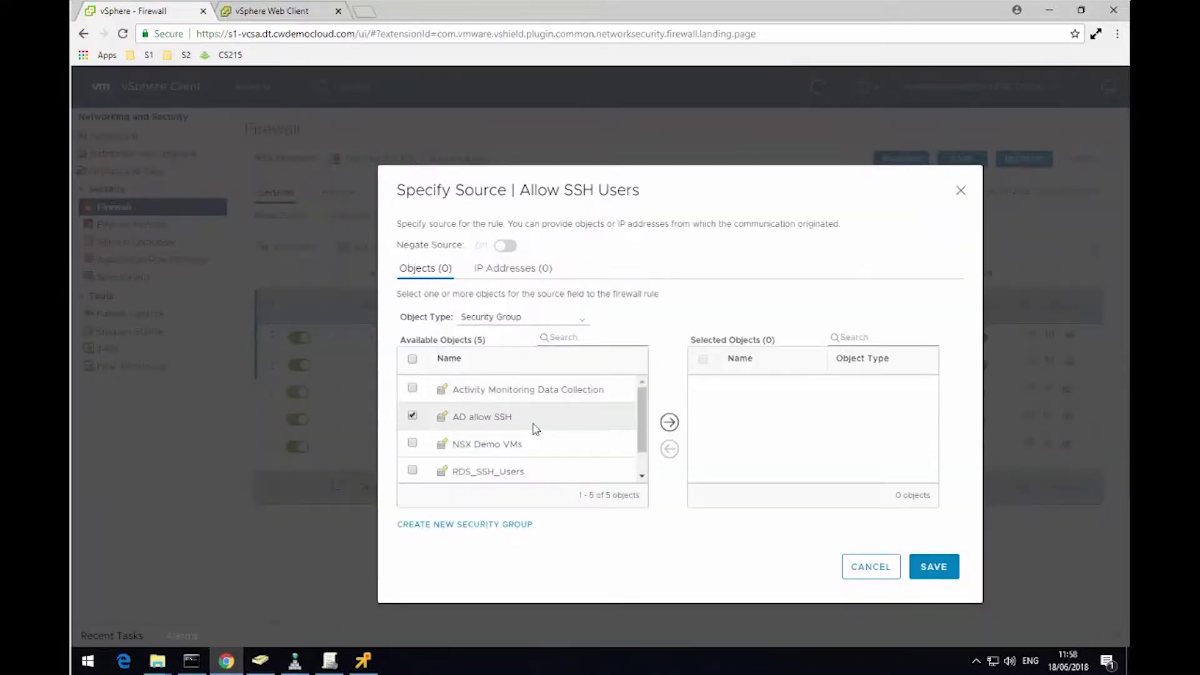
click(669, 422)
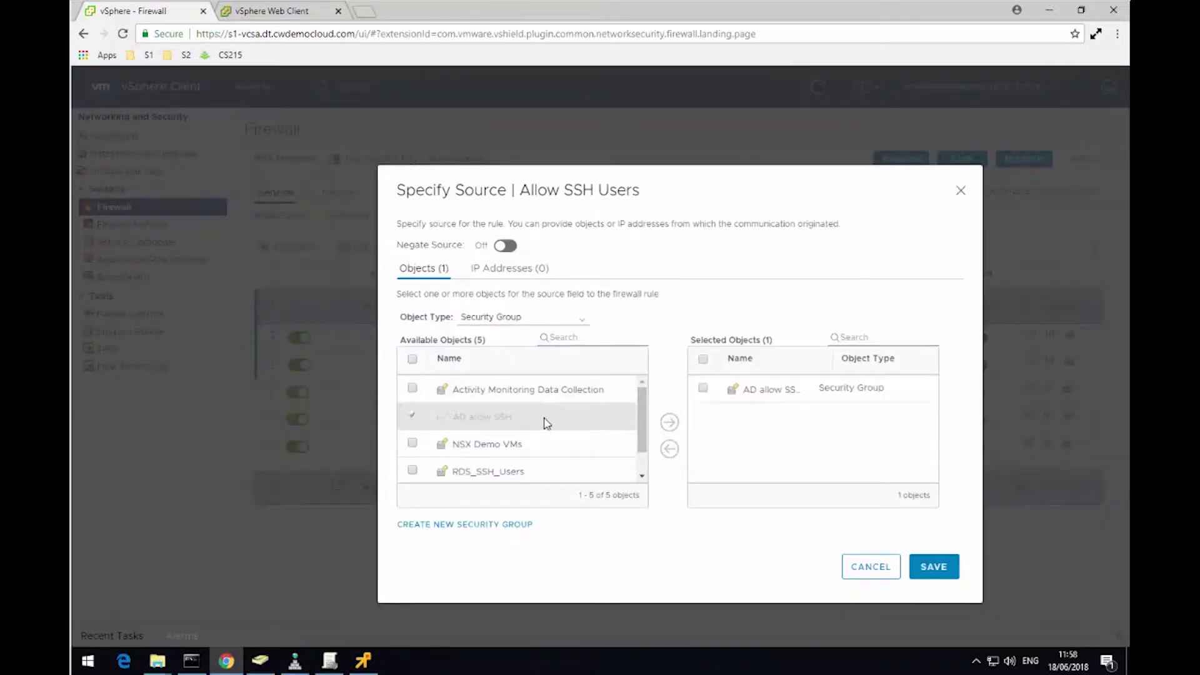
click(933, 567)
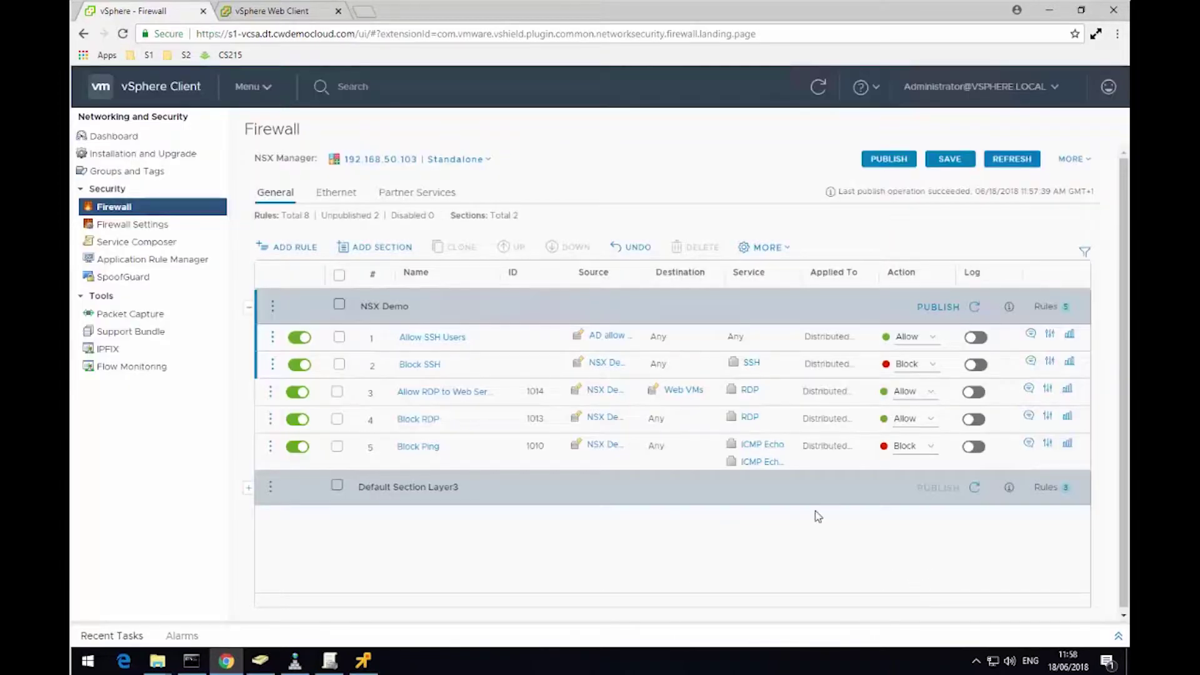
- Set the Allow SSH Users rule's service to SSH
click(810, 342)
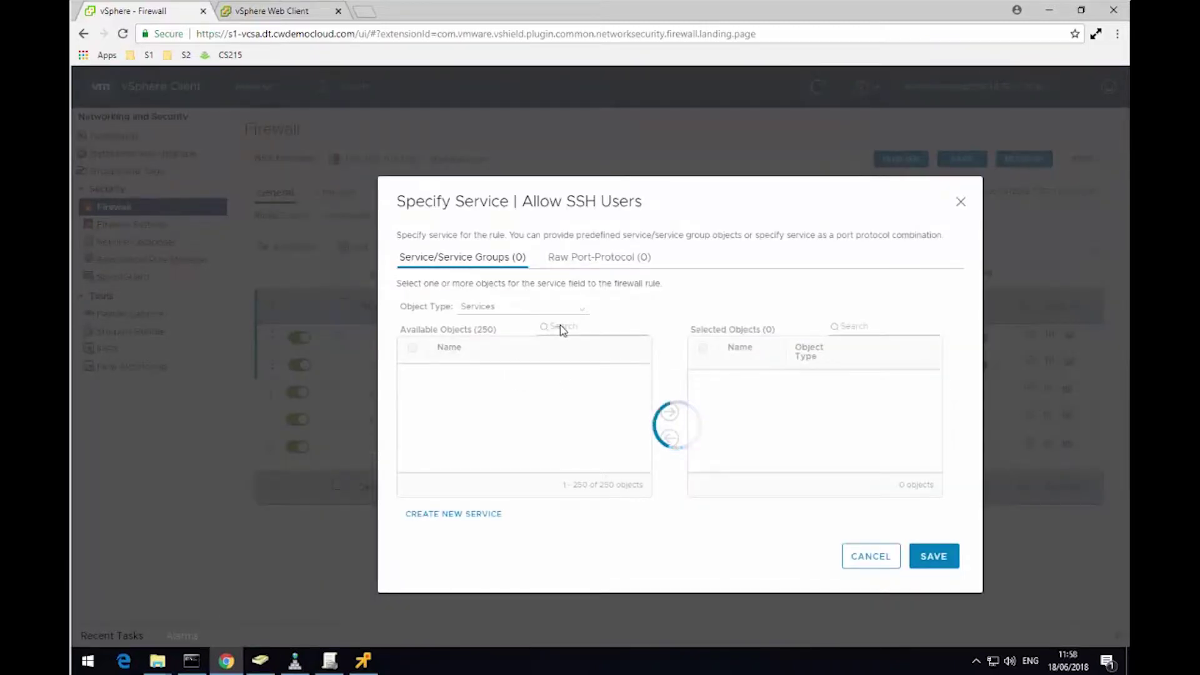
click(561, 325)
text(ssh)
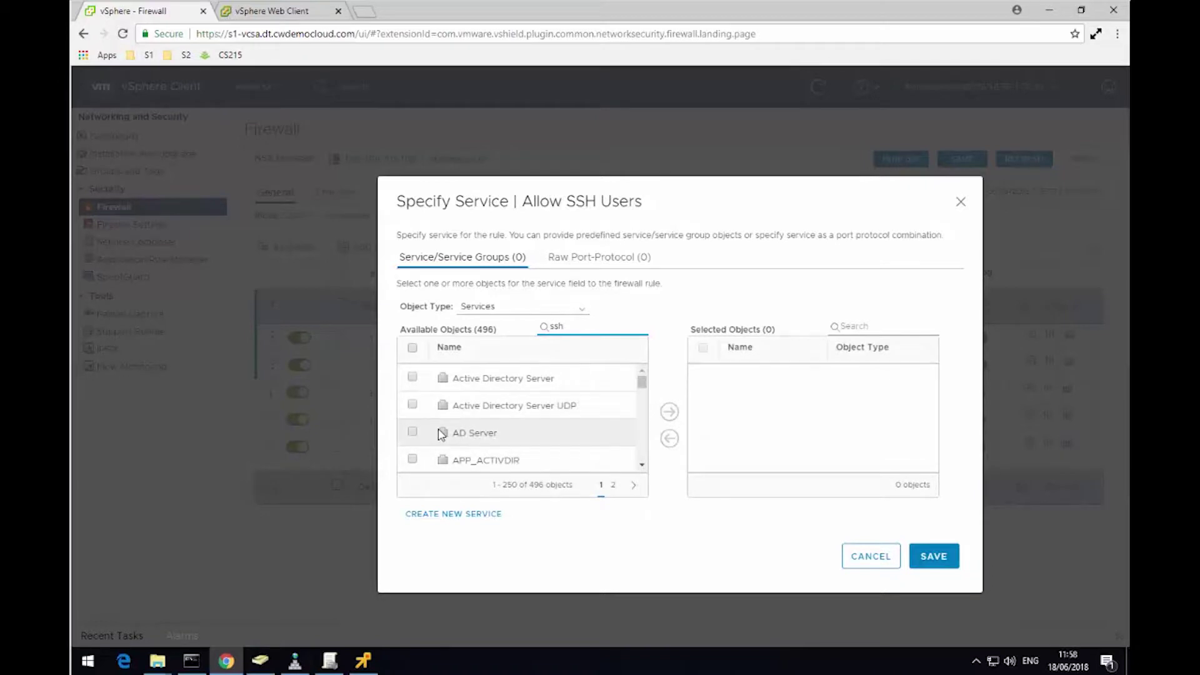
click(412, 404)
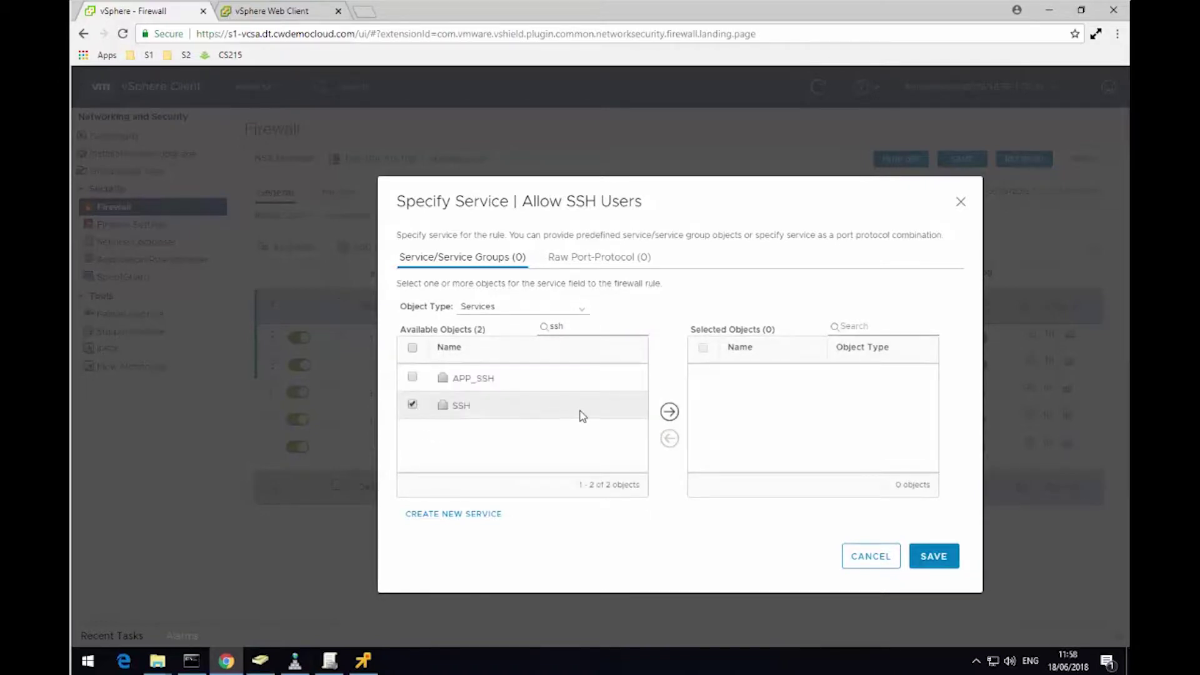
click(670, 411)
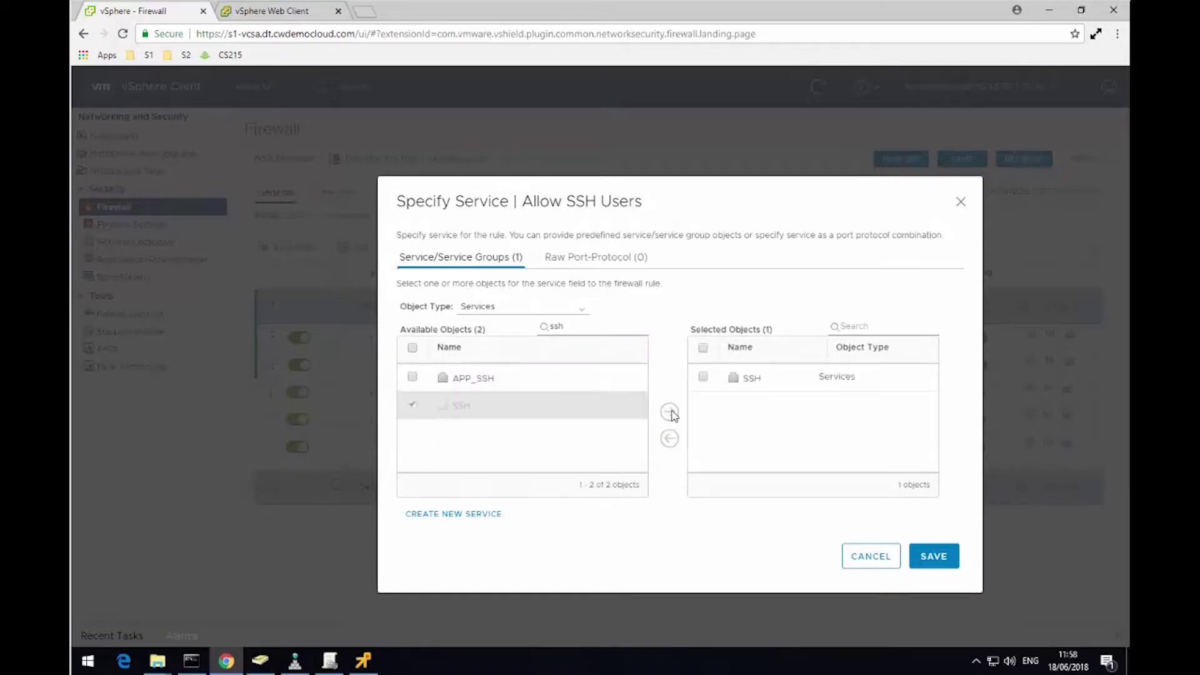
click(933, 558)
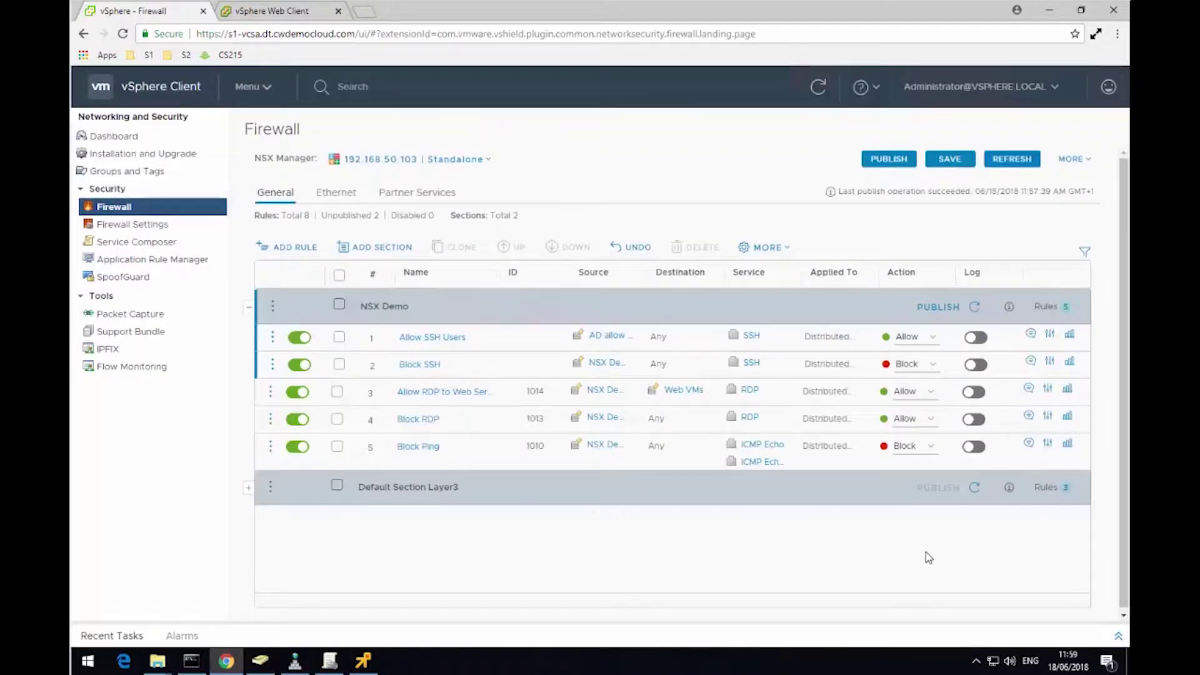
- Publish the new firewall rules and expand NSX Demo to check them
click(889, 160)
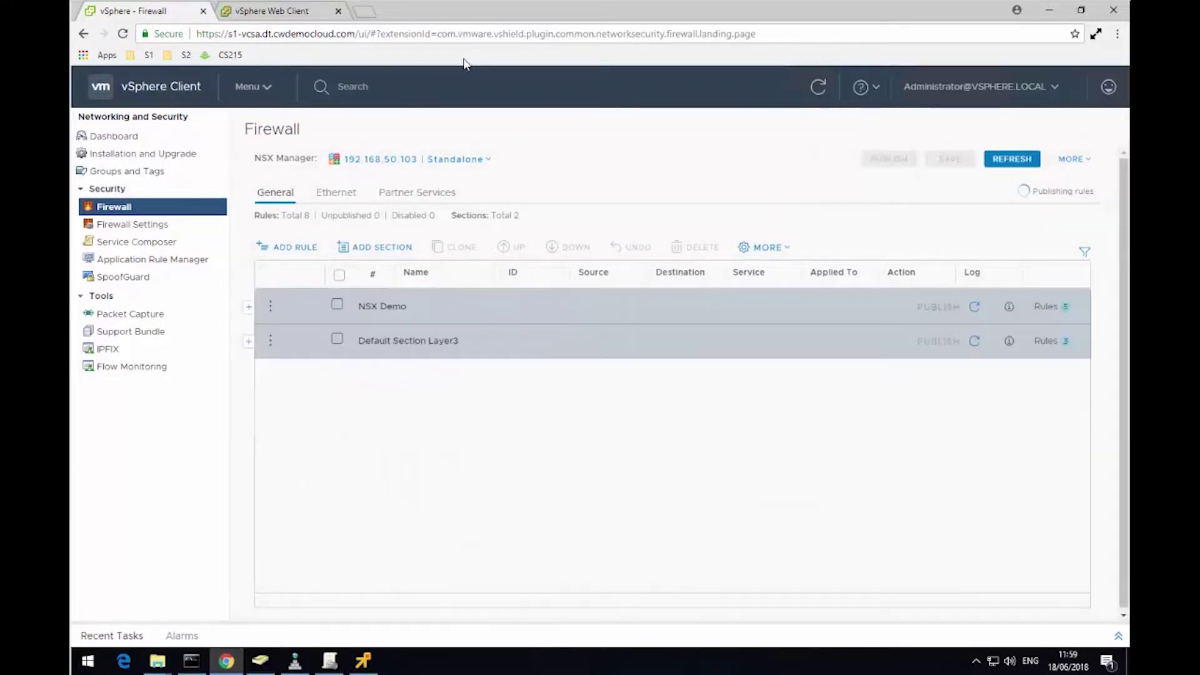
click(249, 310)
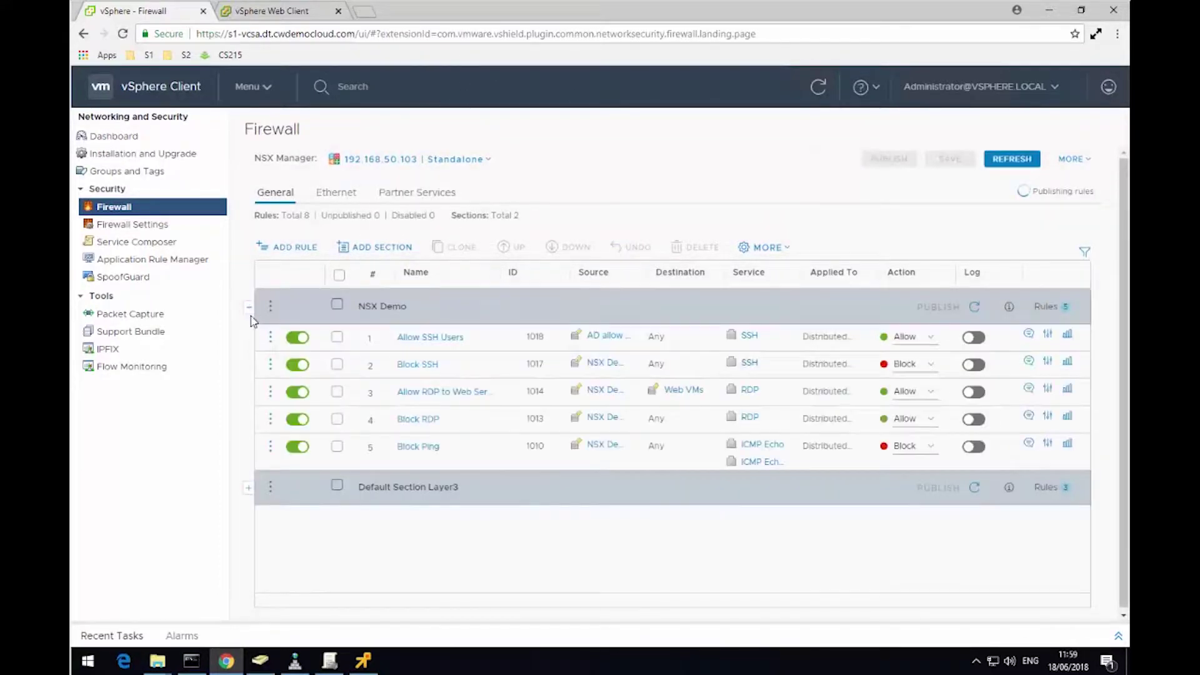
click(261, 661)
- Confirm nsxuser2 is AD_SSH_Users' only member, then close it and minimize Active Directory
click(300, 119)
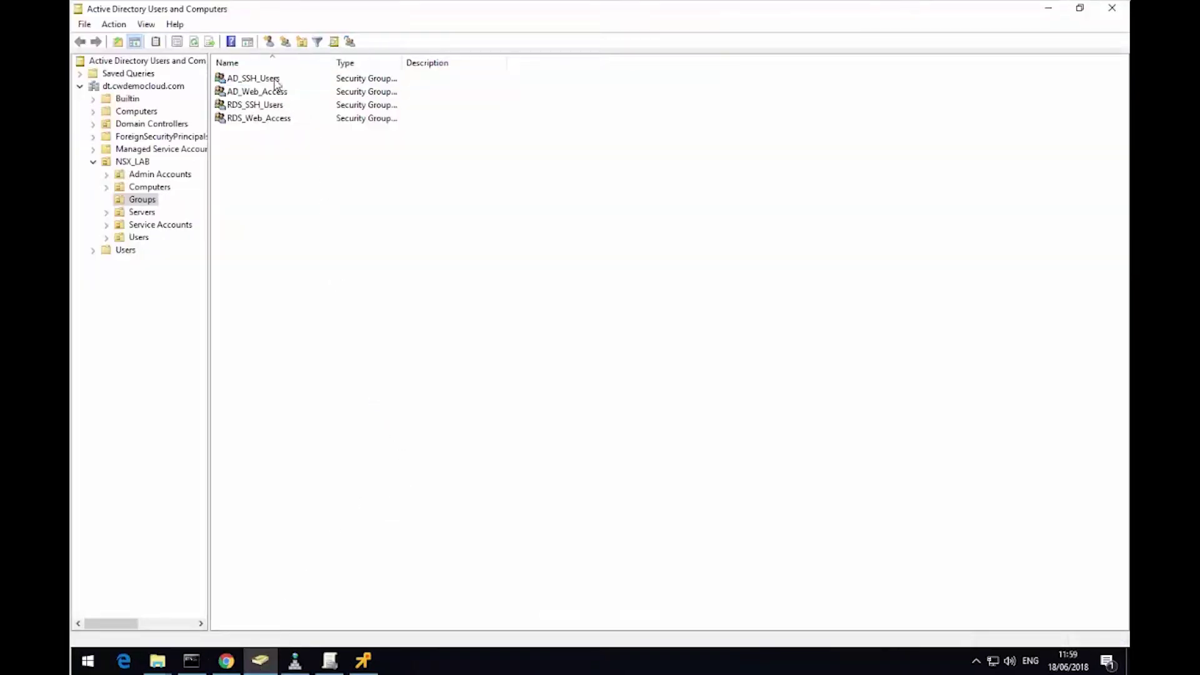
double_click(275, 85)
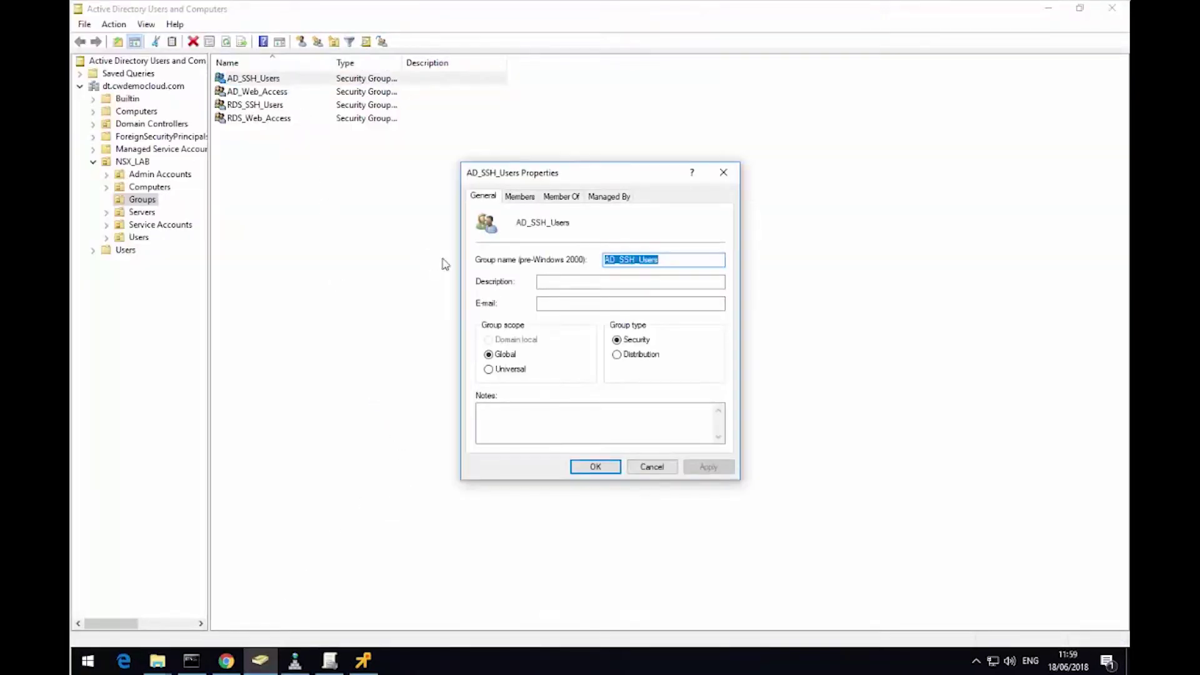
click(519, 197)
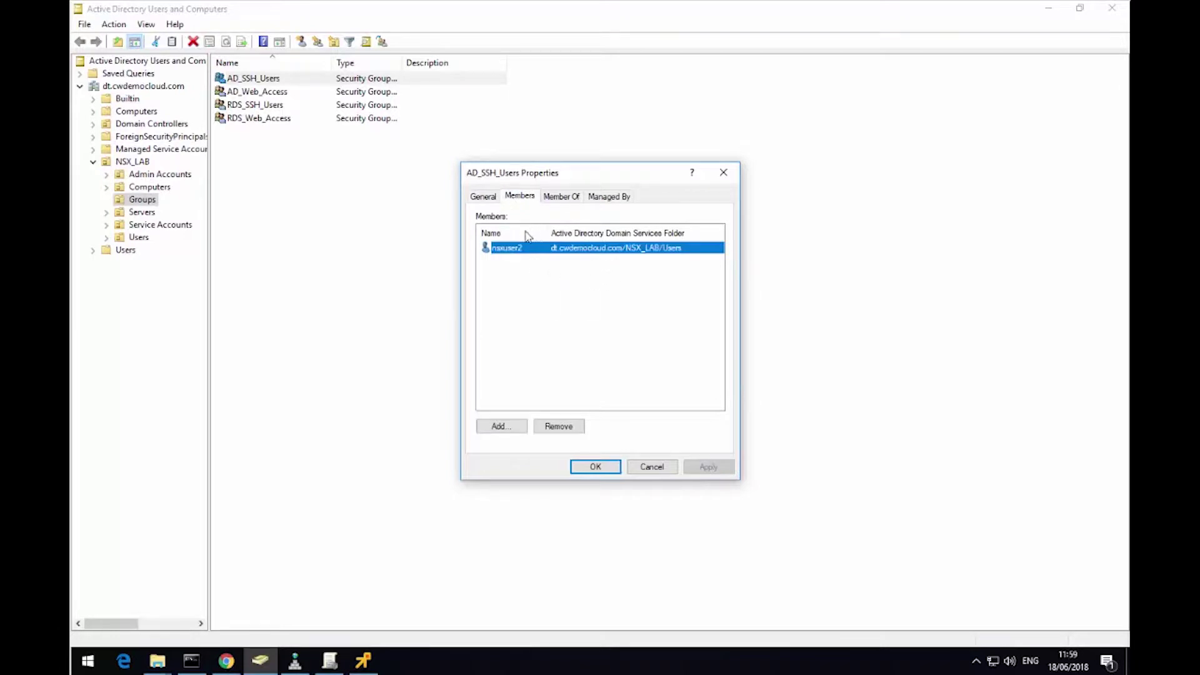
click(651, 467)
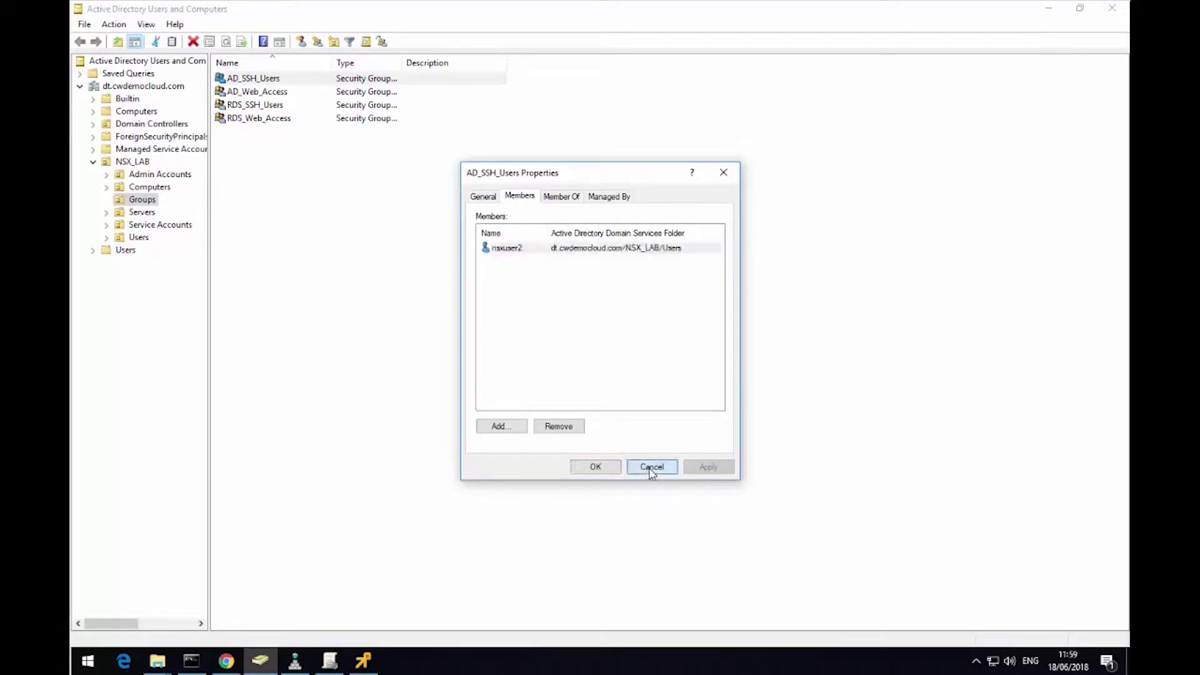
click(1048, 9)
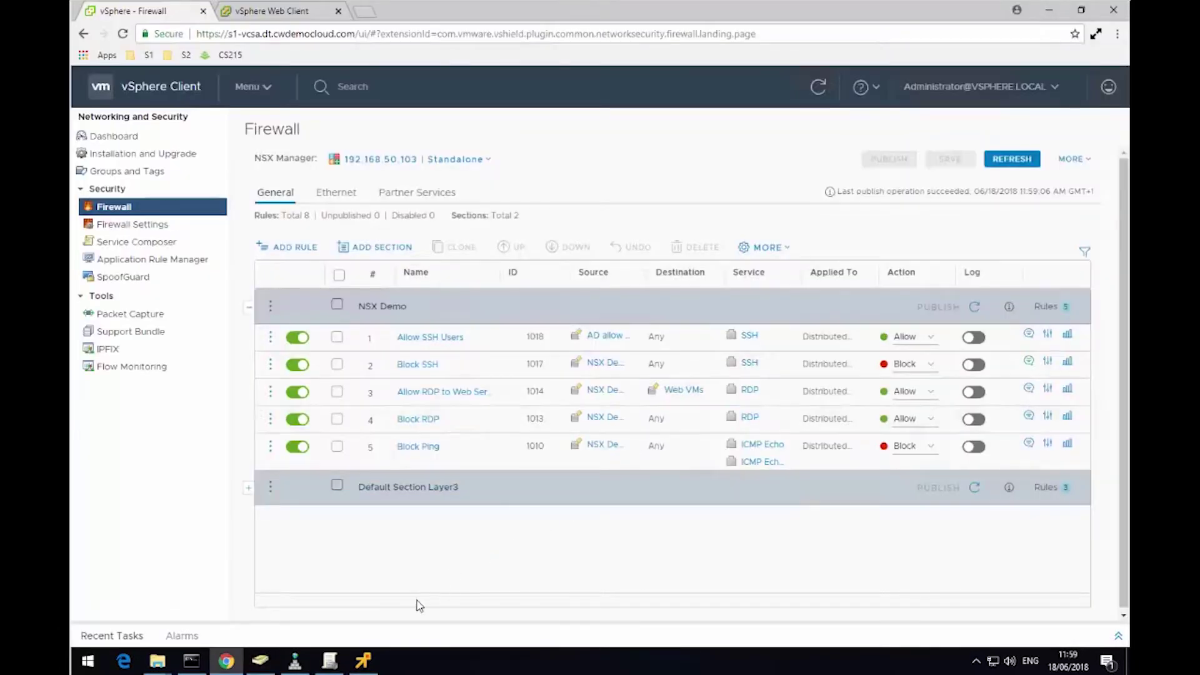
- Sign in to the WEB-VM1 console as Other user nsxuser1 with its password
click(354, 664)
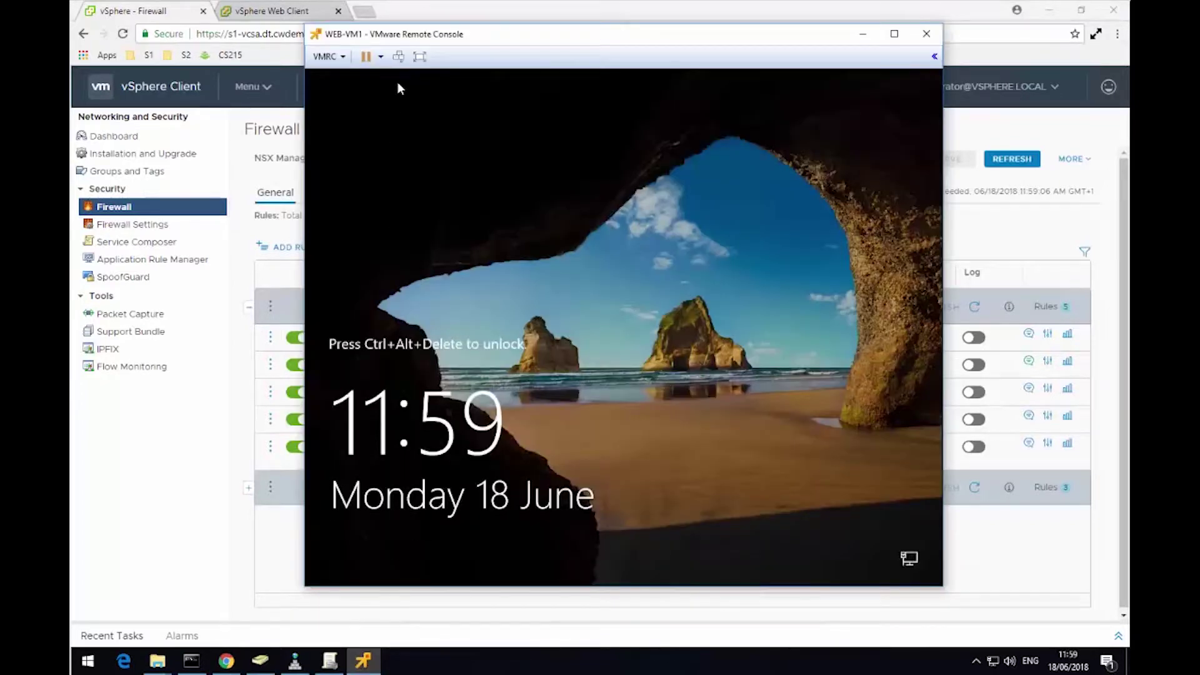
click(398, 57)
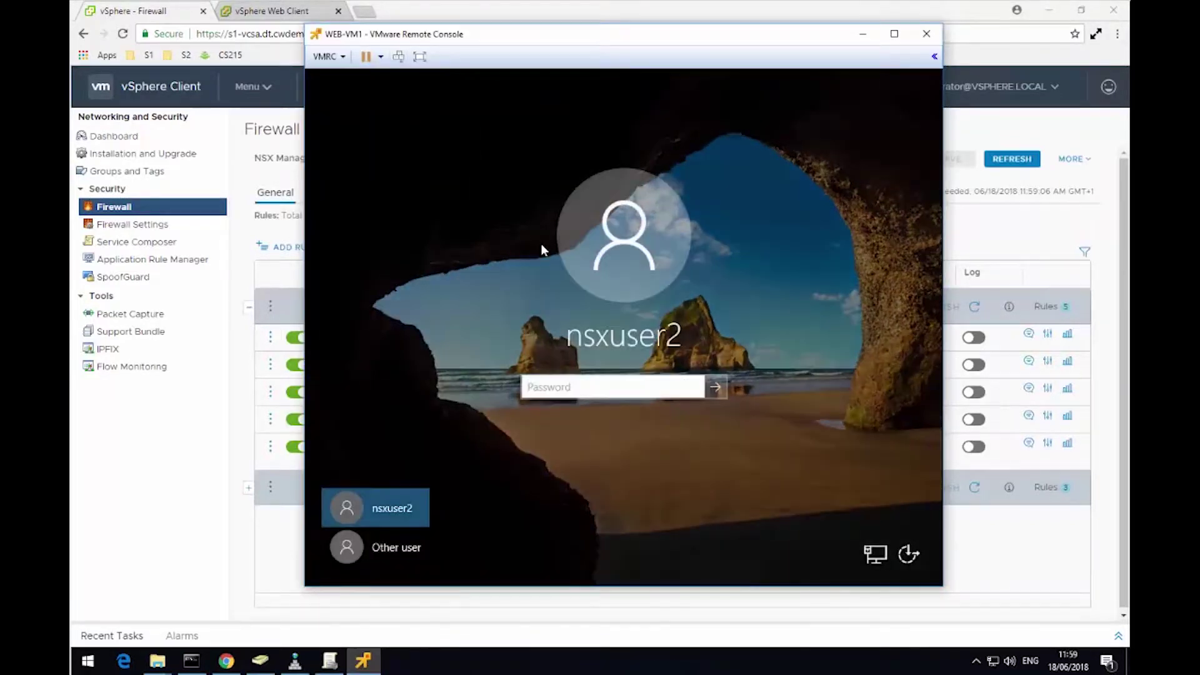
click(375, 545)
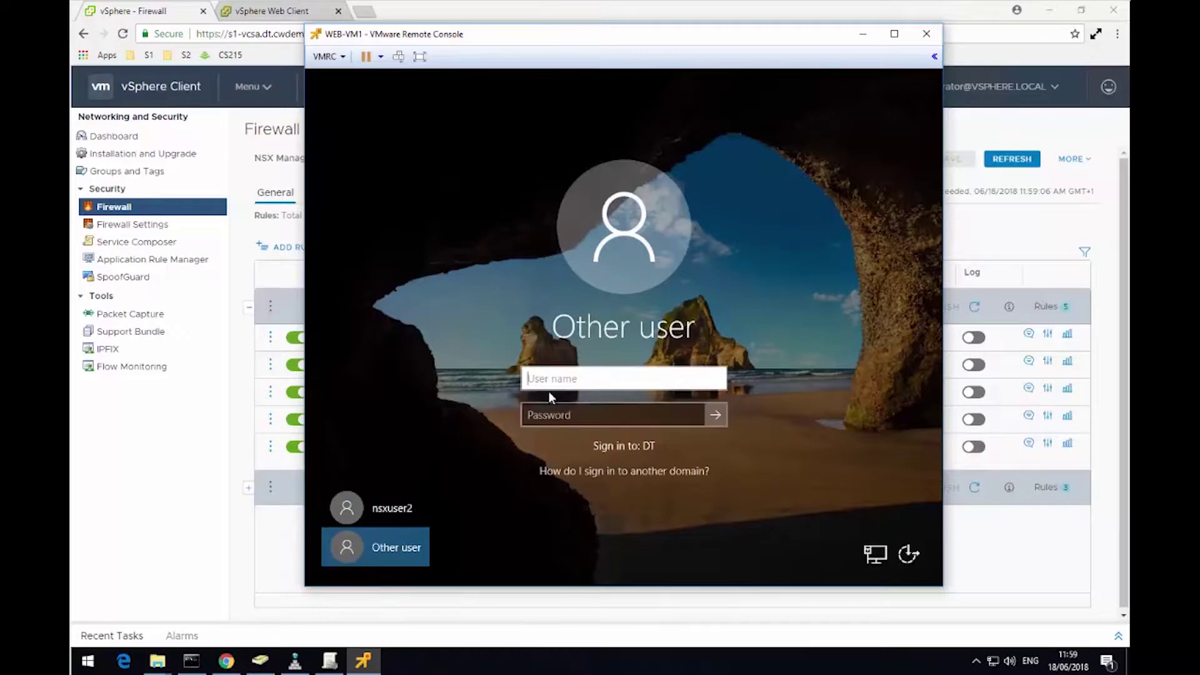
text(nsxuser1)
key(Tab)
text(******)
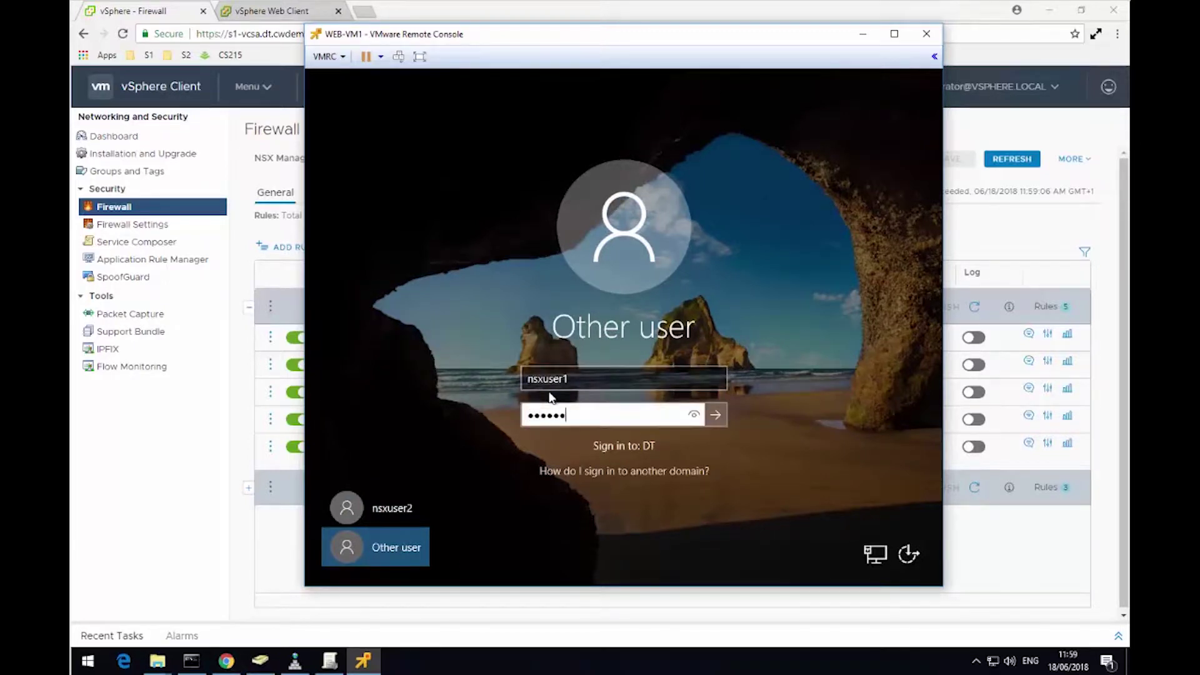
text(*******)
key(Return)
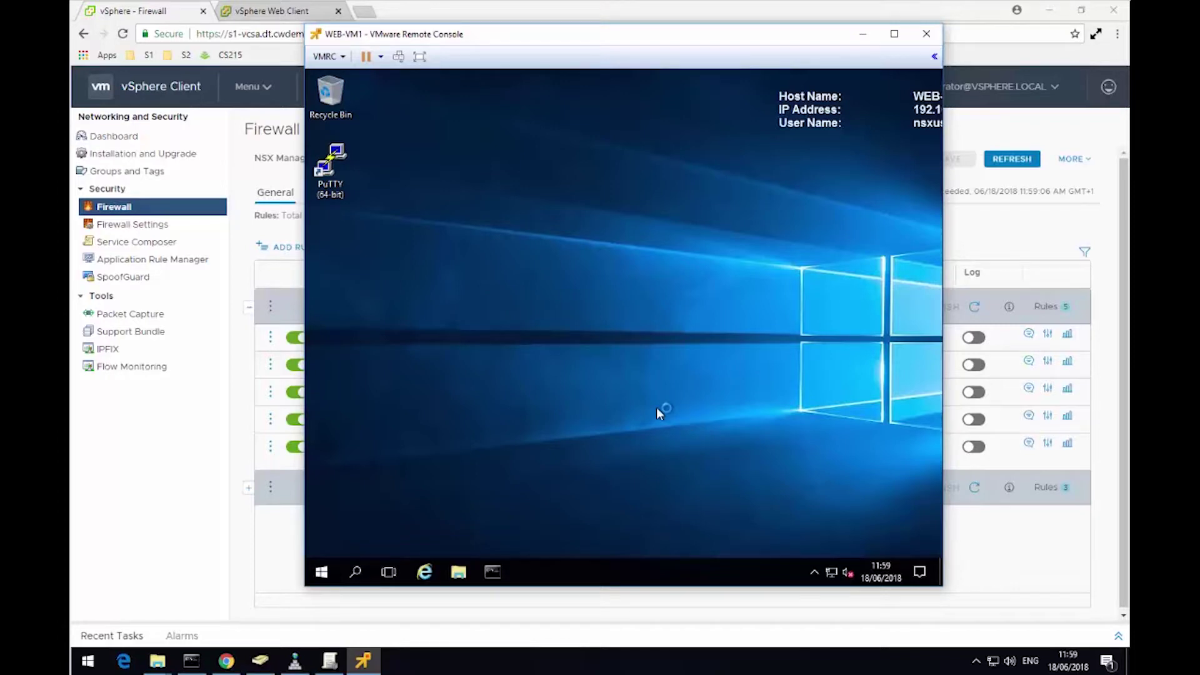
- Start an SSH connection to the LAB SWITCH saved session in PuTTY
double_click(335, 168)
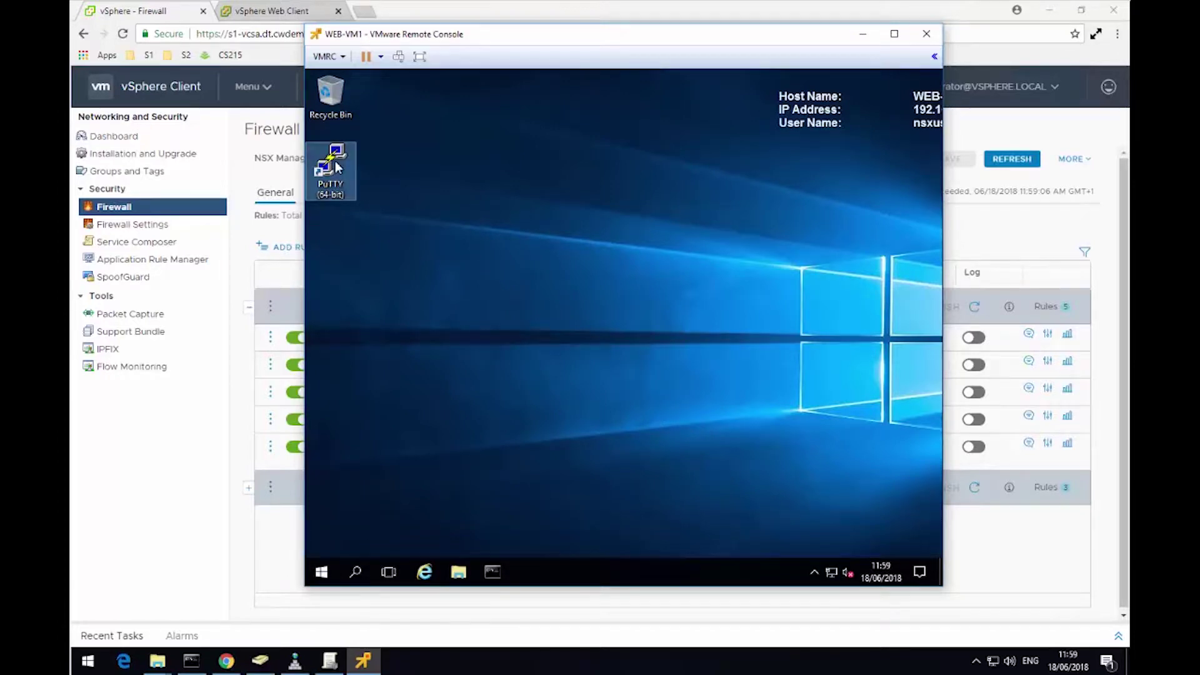
click(602, 351)
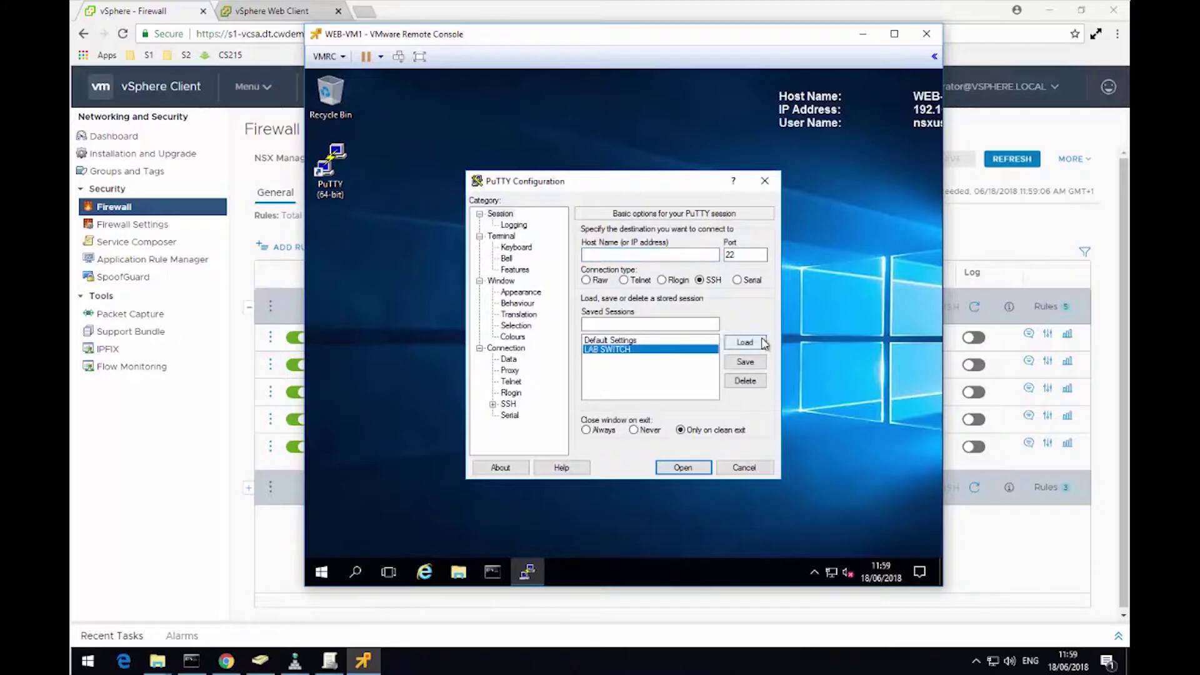
click(745, 342)
click(683, 468)
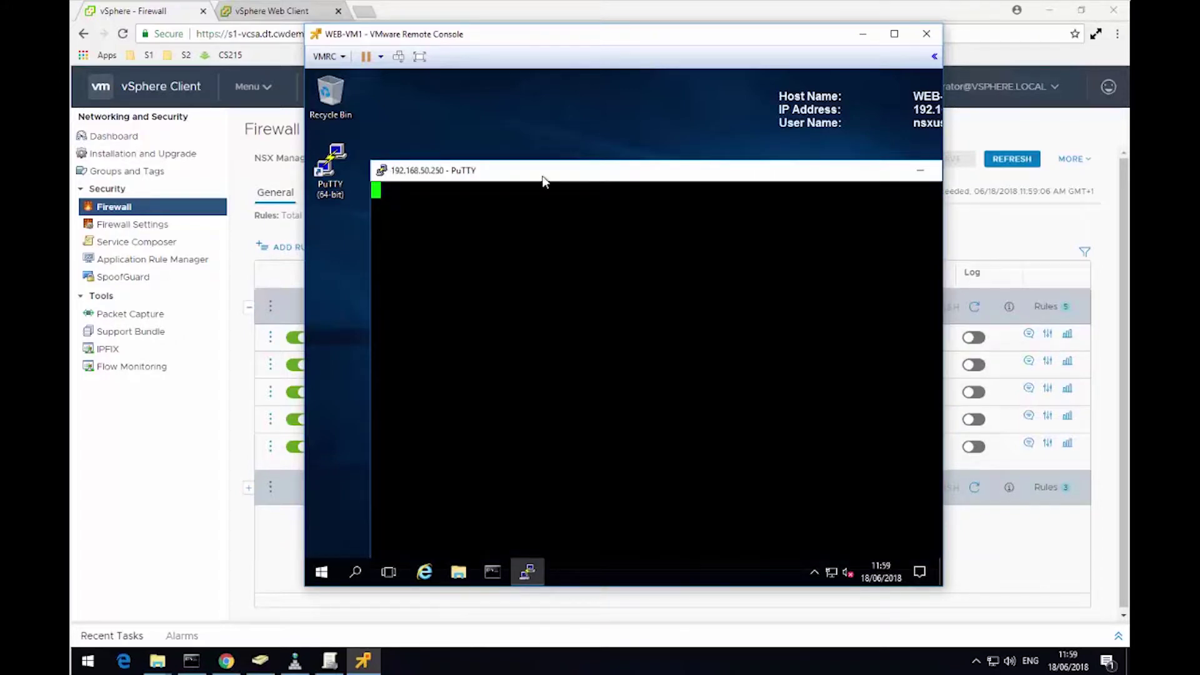
drag(543, 181, 496, 116)
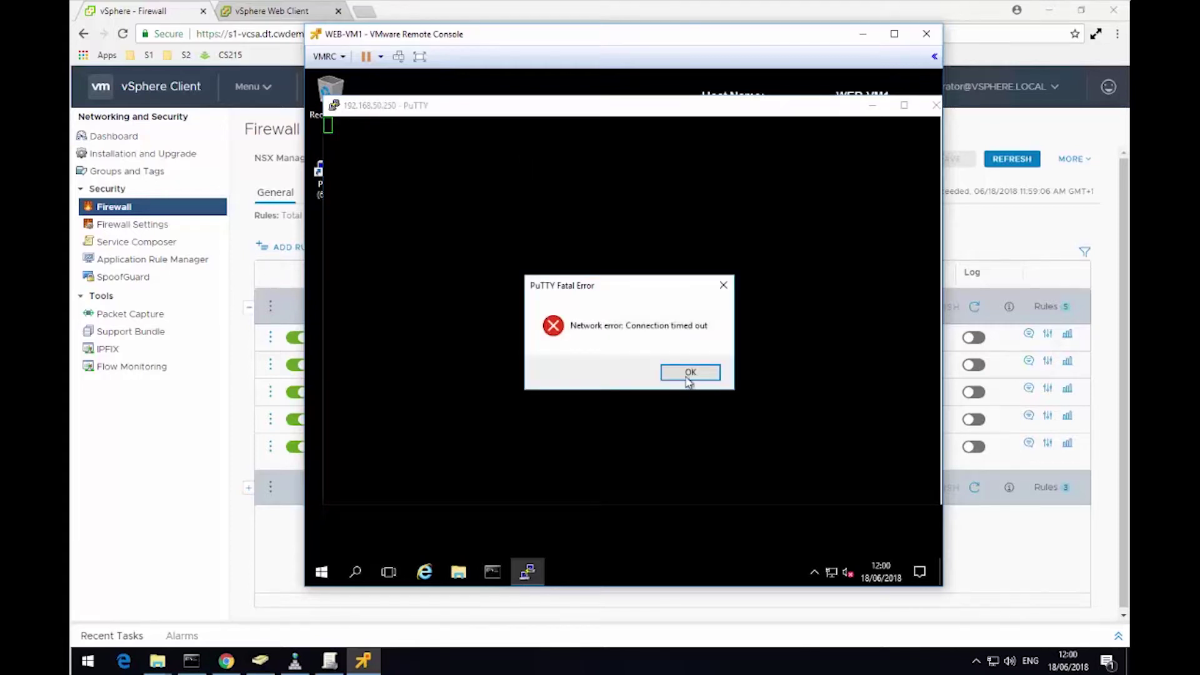
- Dismiss the connection timed out error and close the dead PuTTY session
key(Return)
click(335, 105)
click(350, 204)
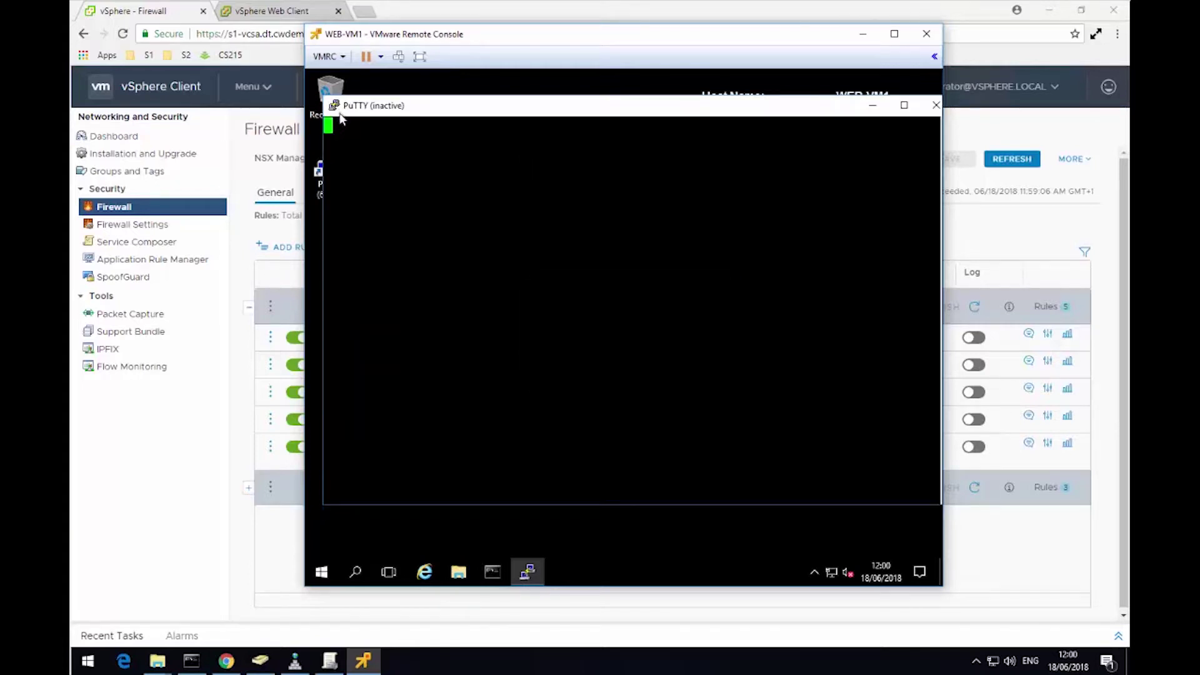
- Sign nsxuser1 out of WEB-VM1 from the Start menu
click(322, 572)
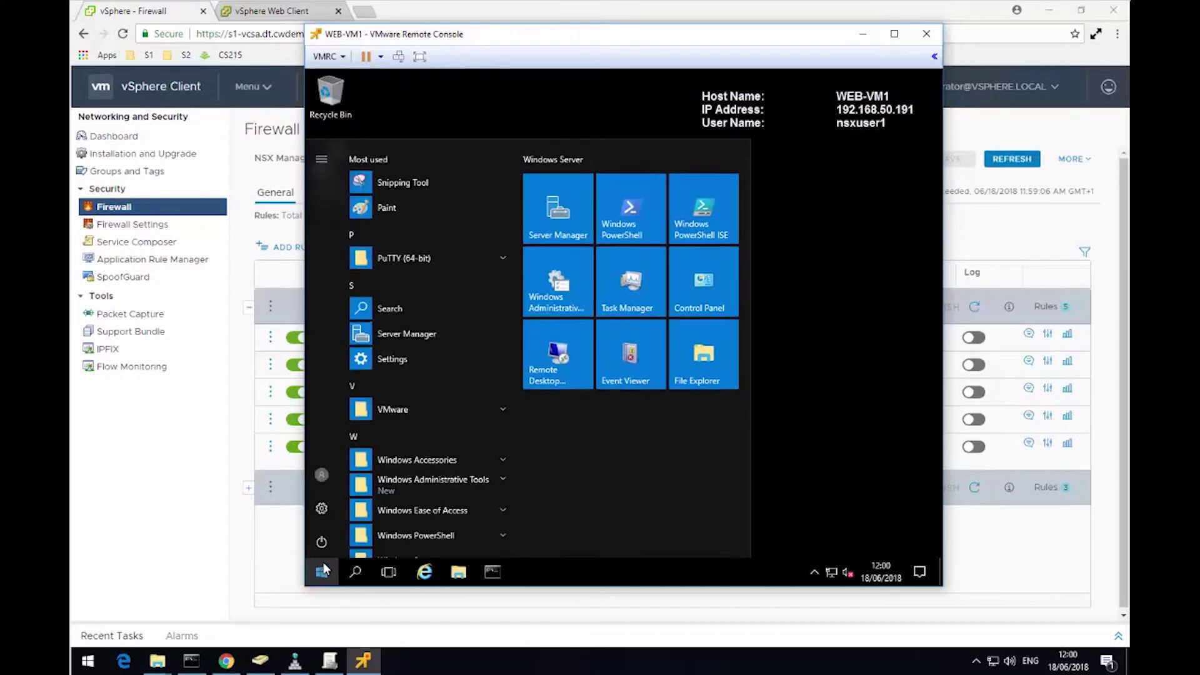
click(322, 474)
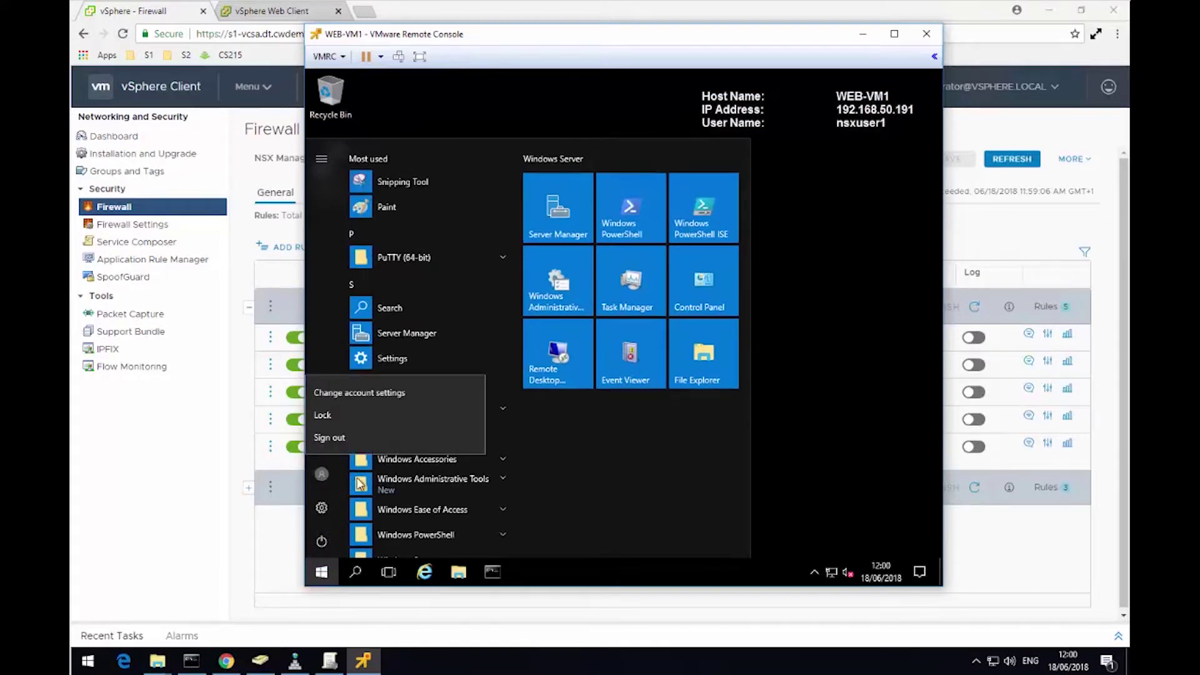
click(350, 441)
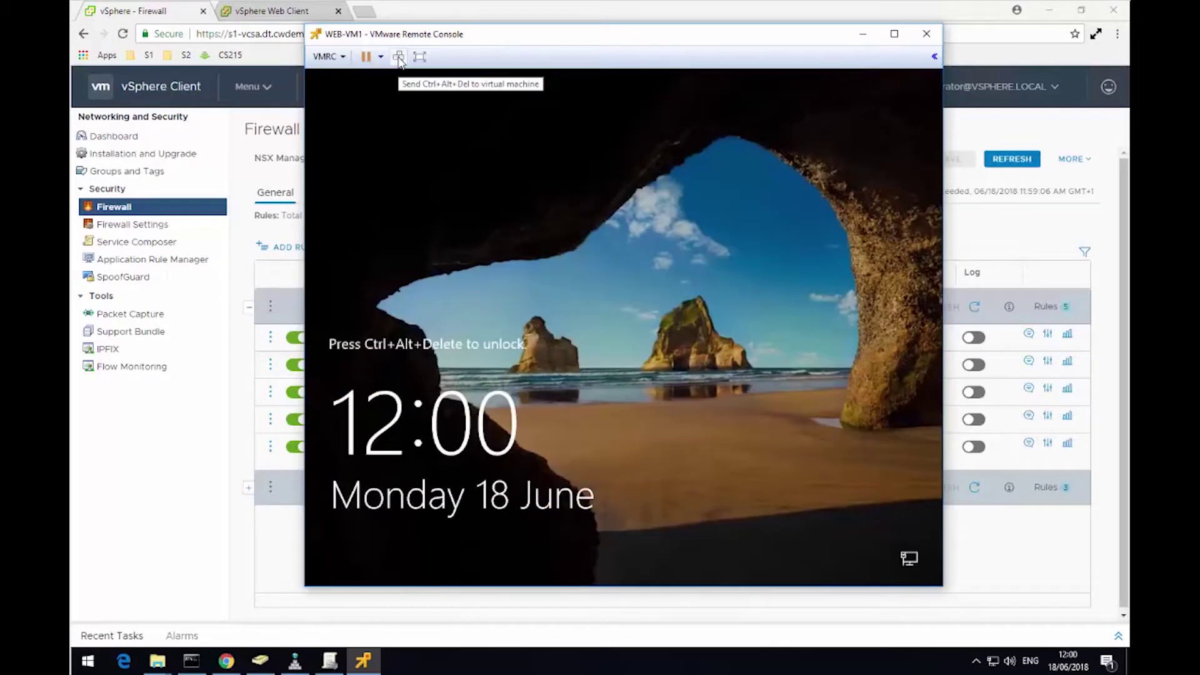
- Sign back in to WEB-VM1 as Other user nsxuser2 with its password
click(399, 58)
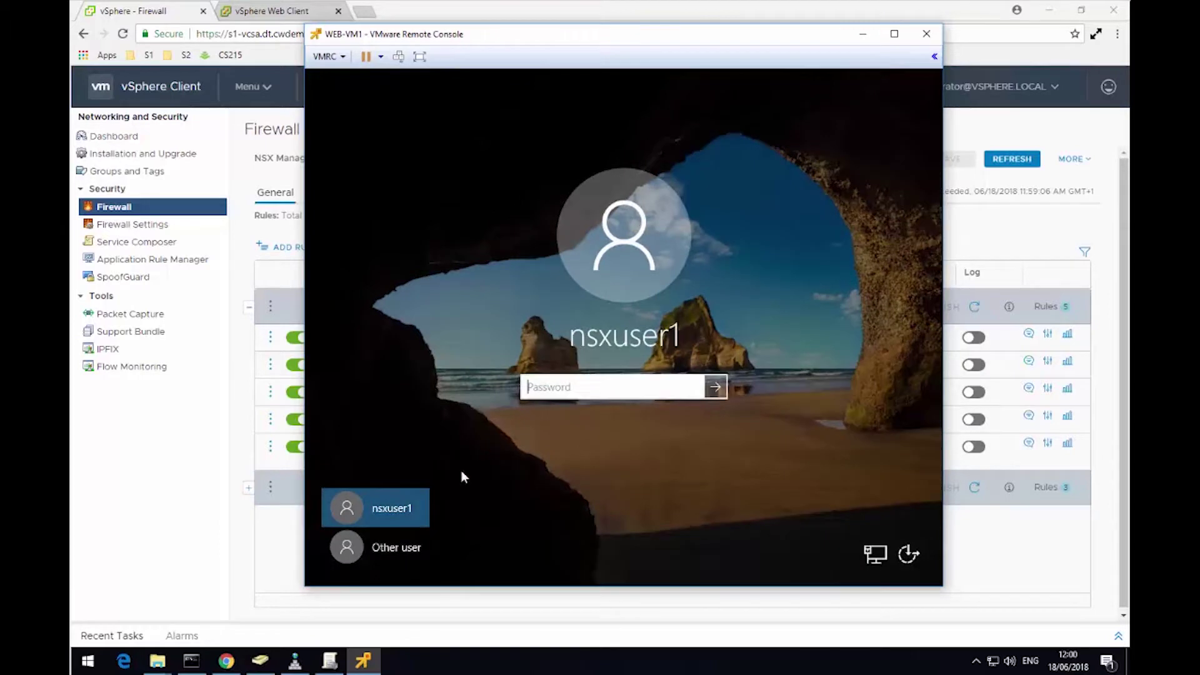
click(394, 550)
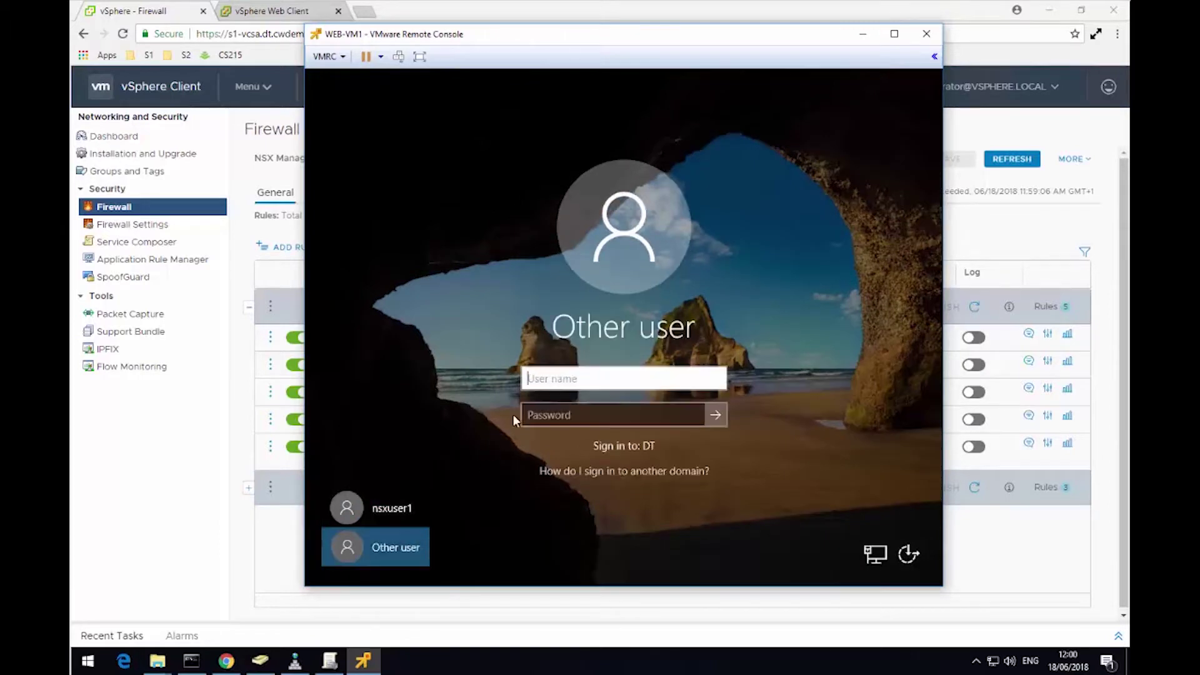
text(nsxuser2)
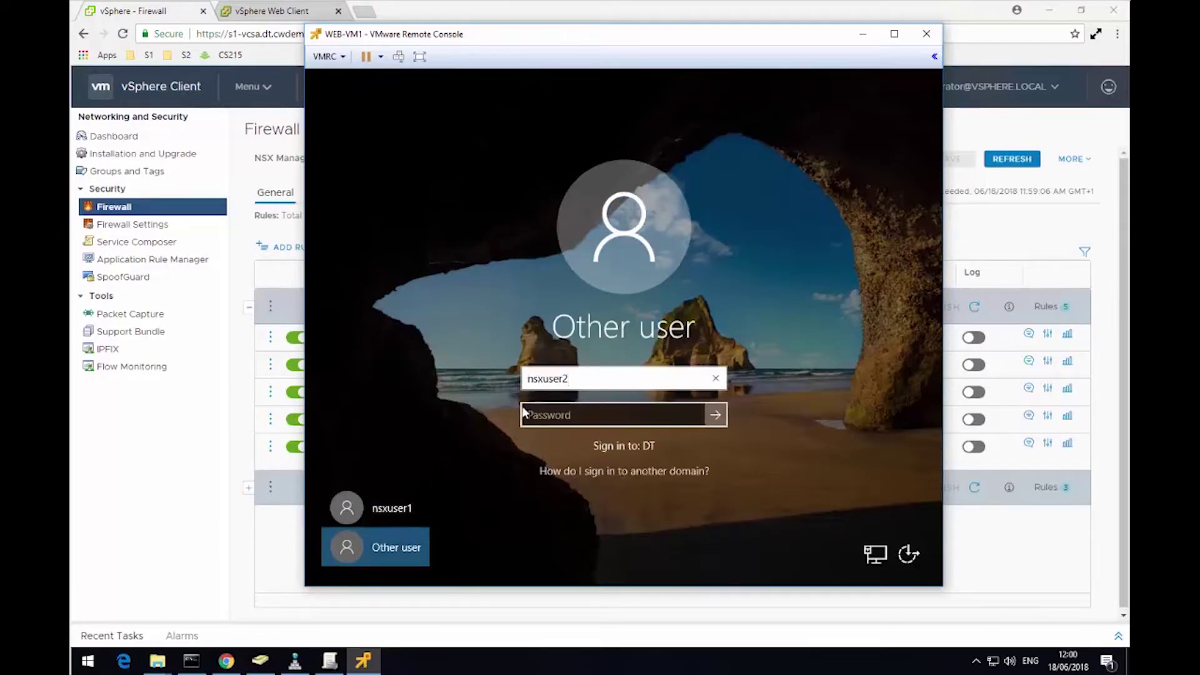
click(524, 412)
text(VMware)
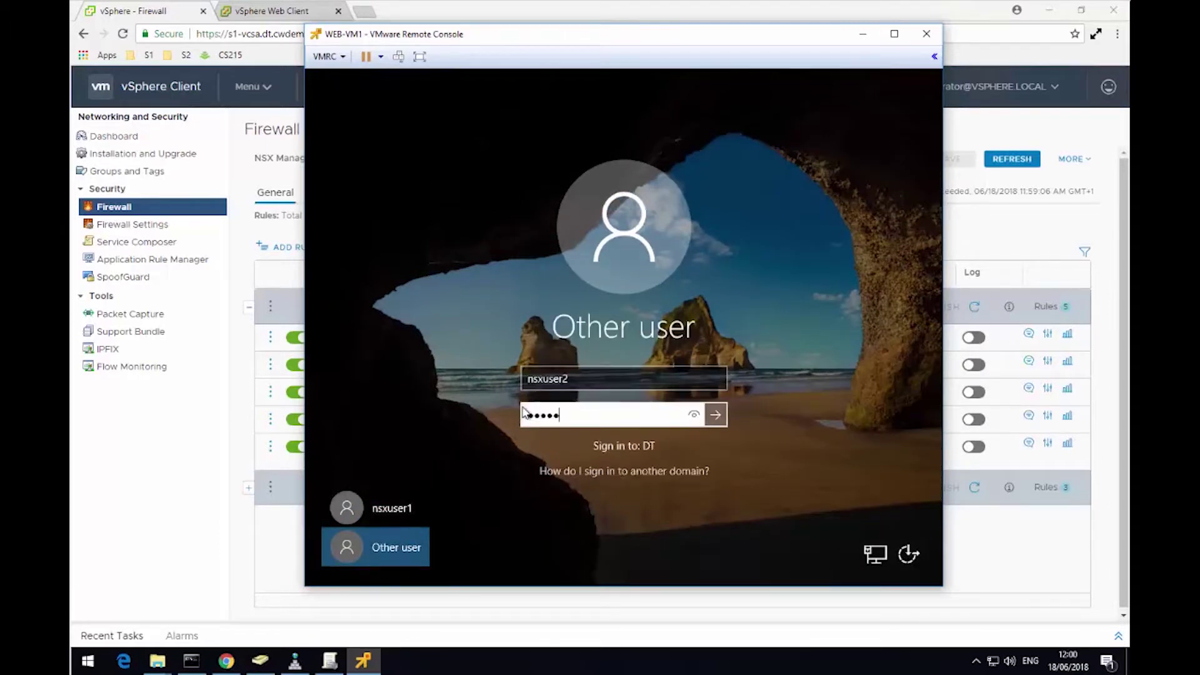
text(1!VMwar)
key(Return)
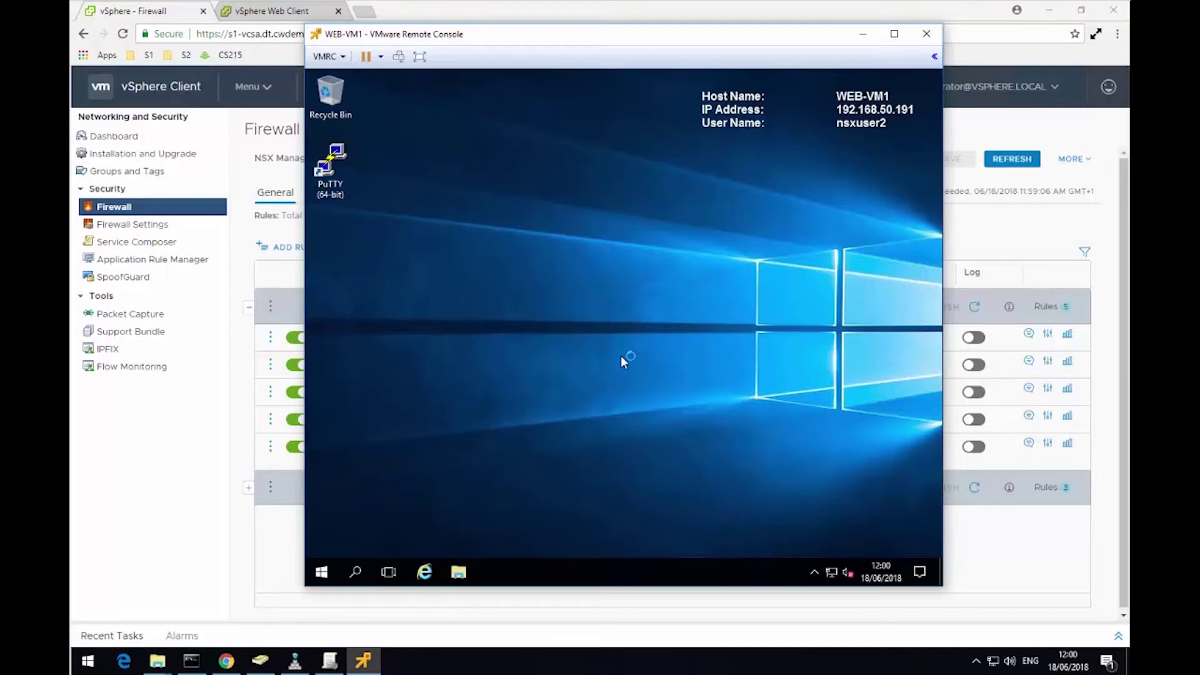
- Open the LAB SWITCH session in PuTTY and log in to the switch as admin
double_click(342, 185)
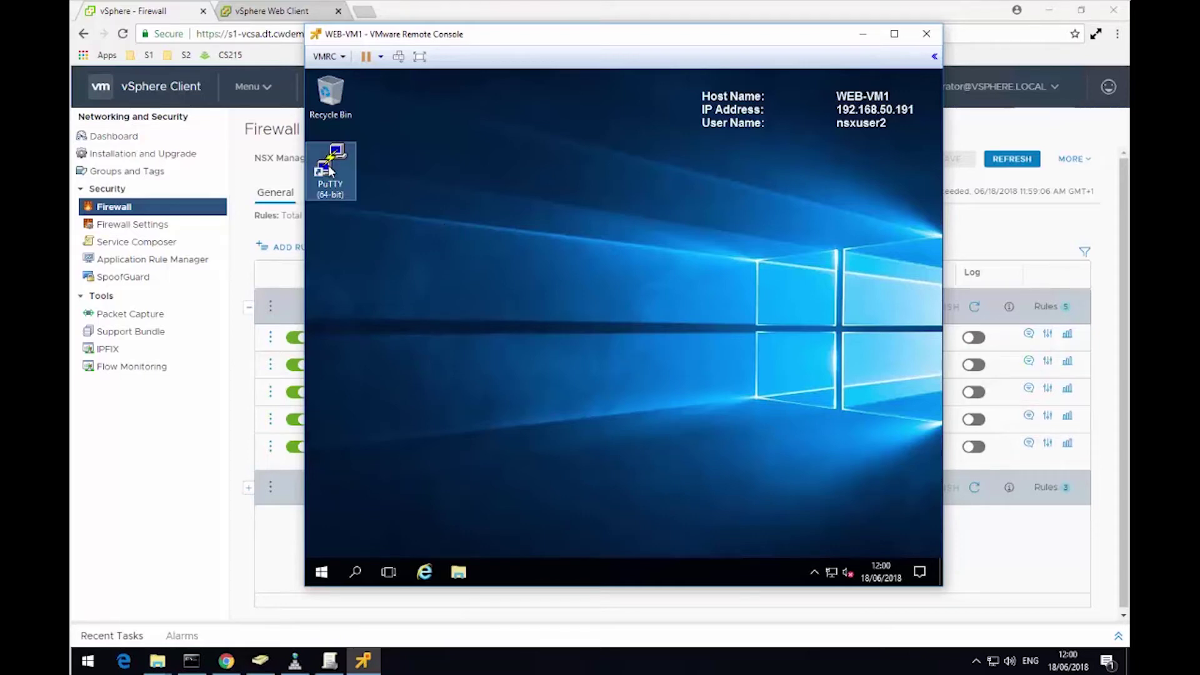
click(608, 348)
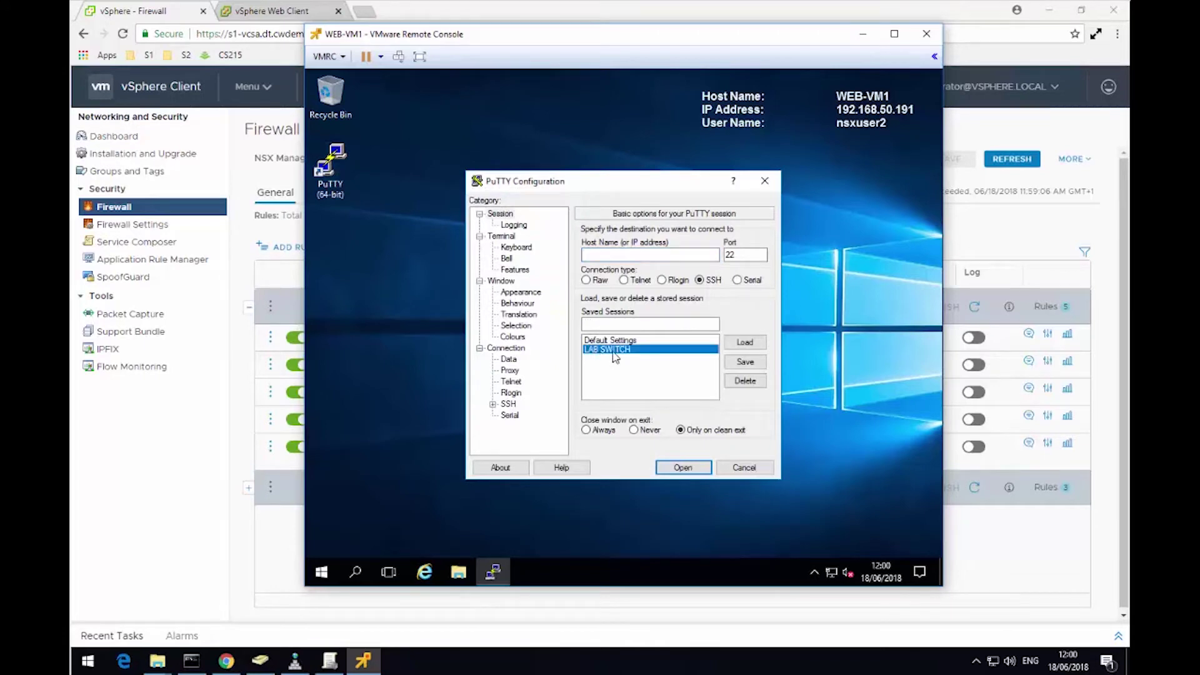
click(745, 342)
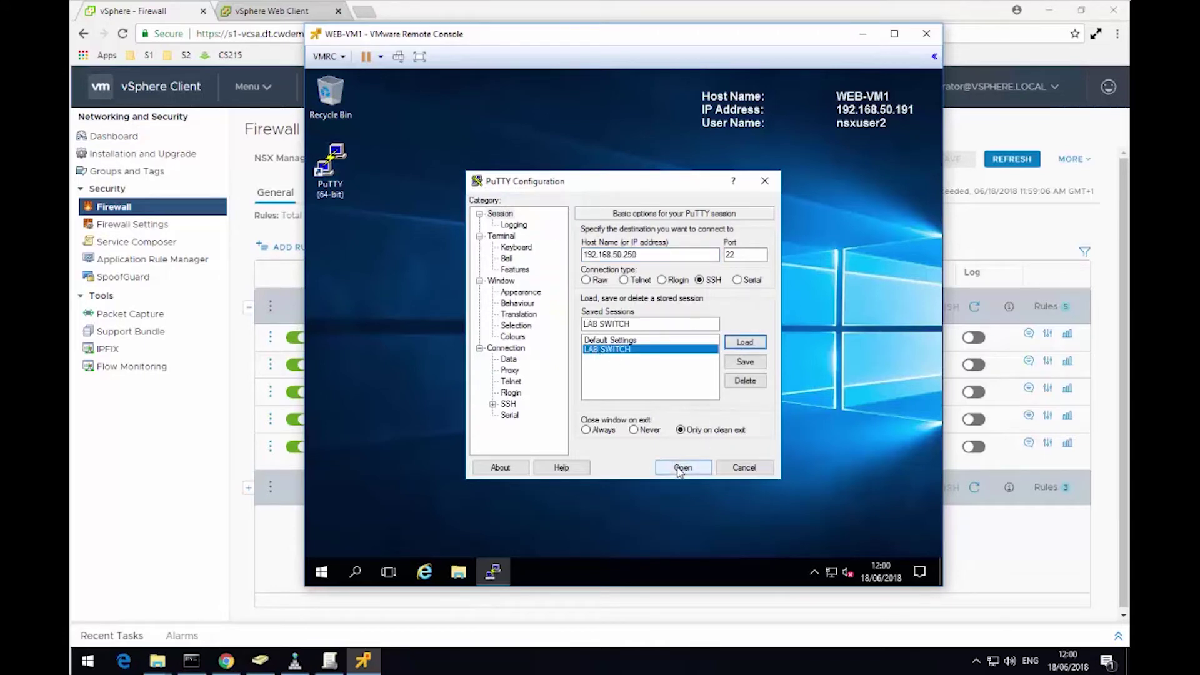
click(683, 467)
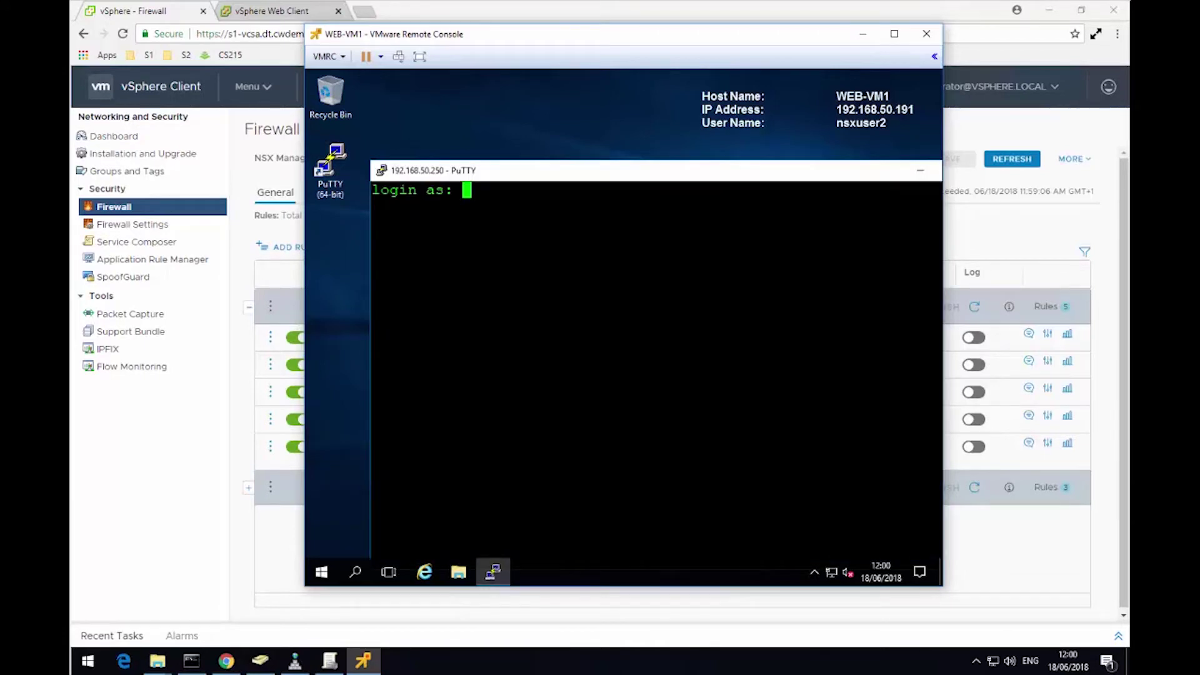
text(admin)
key(Return)
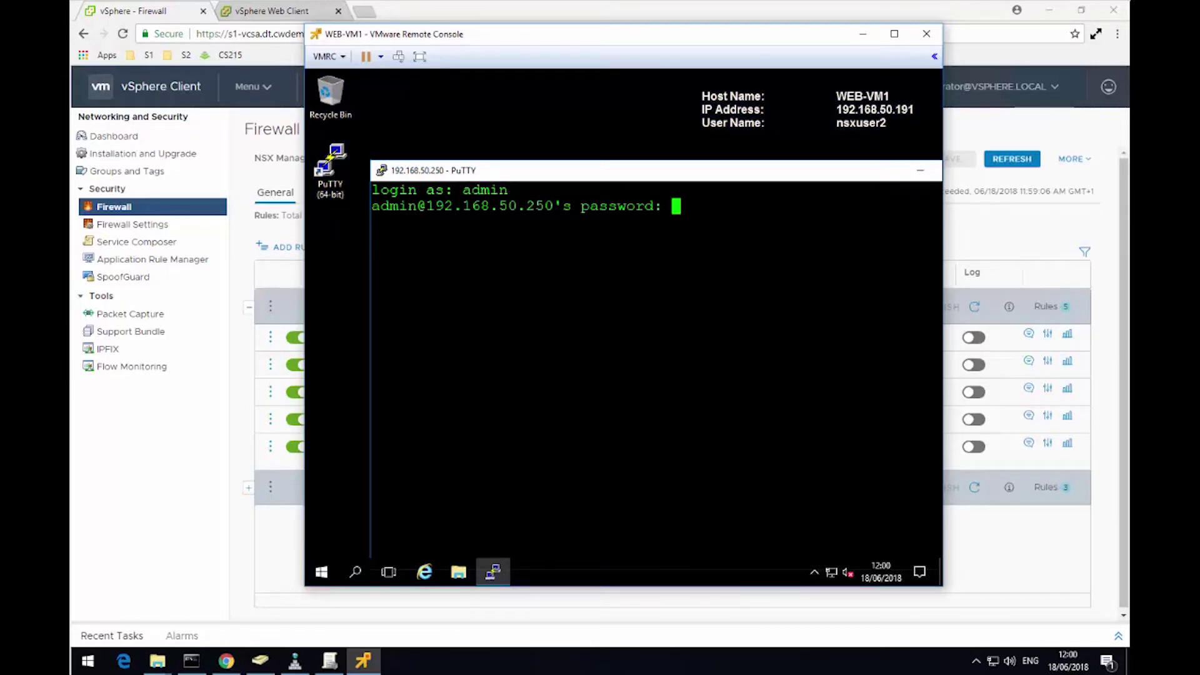
key(Return)
- Enter privileged mode with en and its password, then run show ip route
text(en)
key(Return)
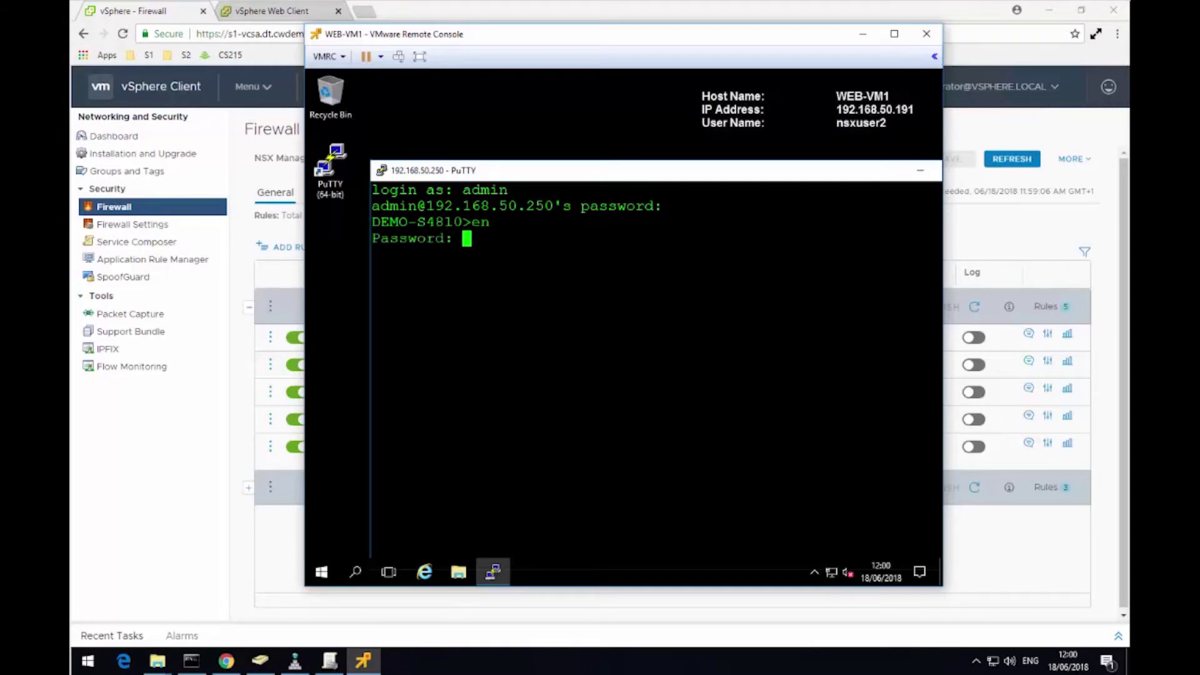
key(Return)
key(Return)
key(Return)
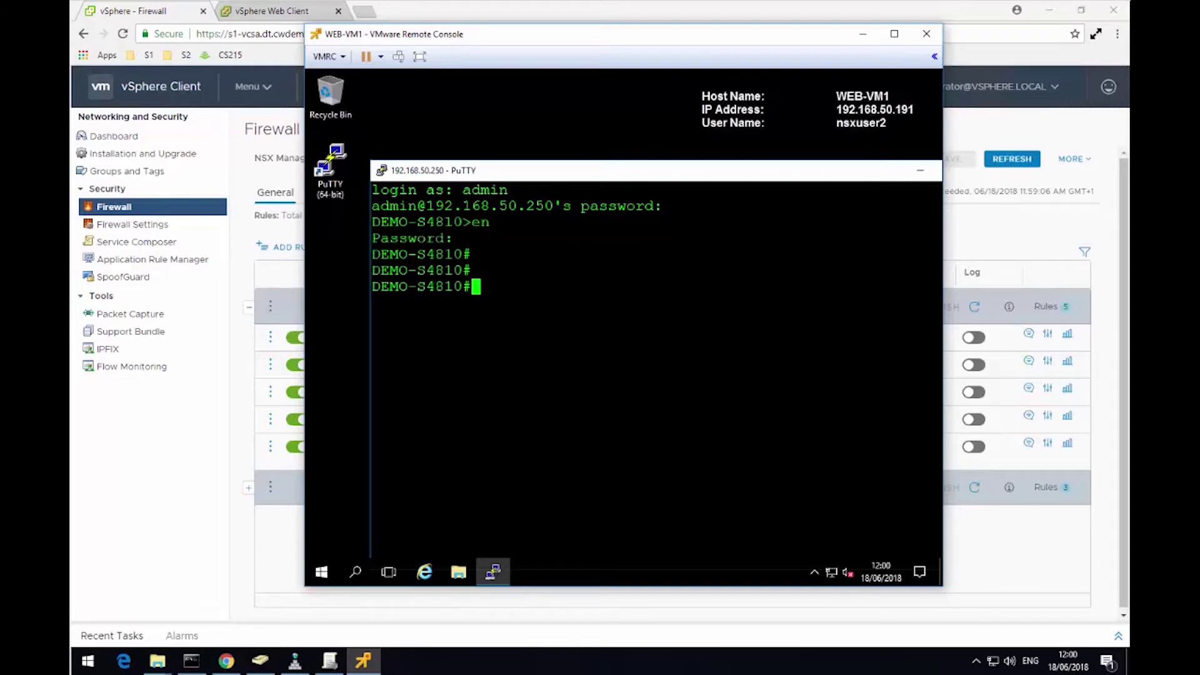
text(show ip route)
key(Return)
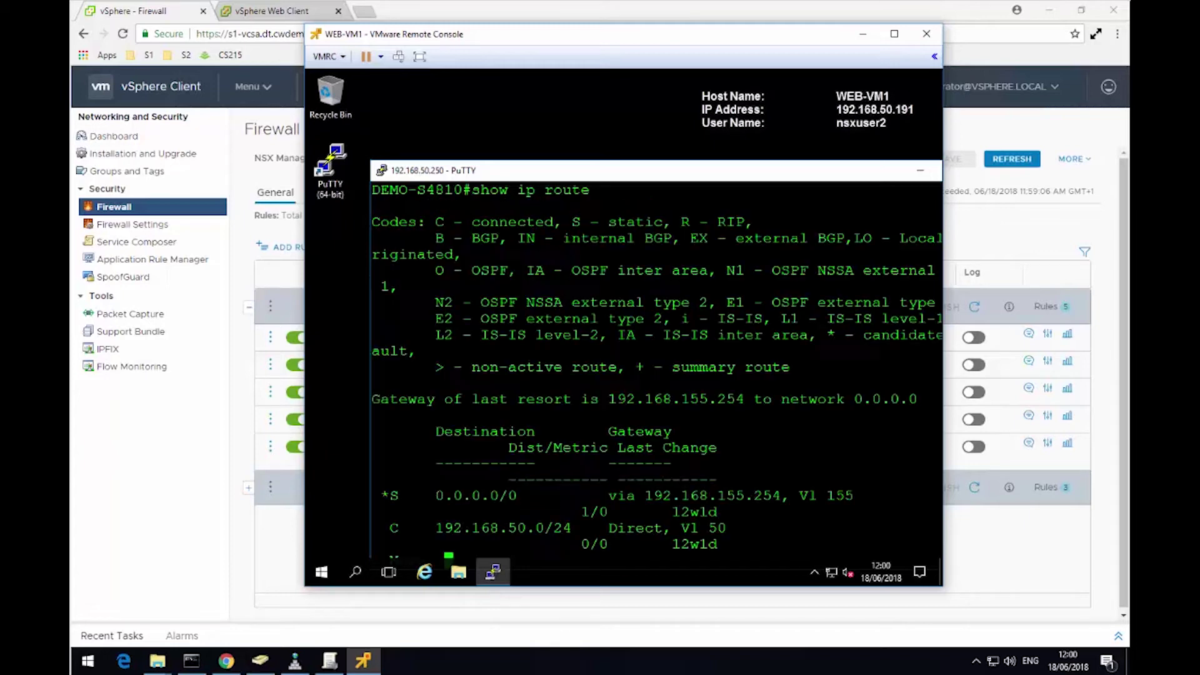
key(Return)
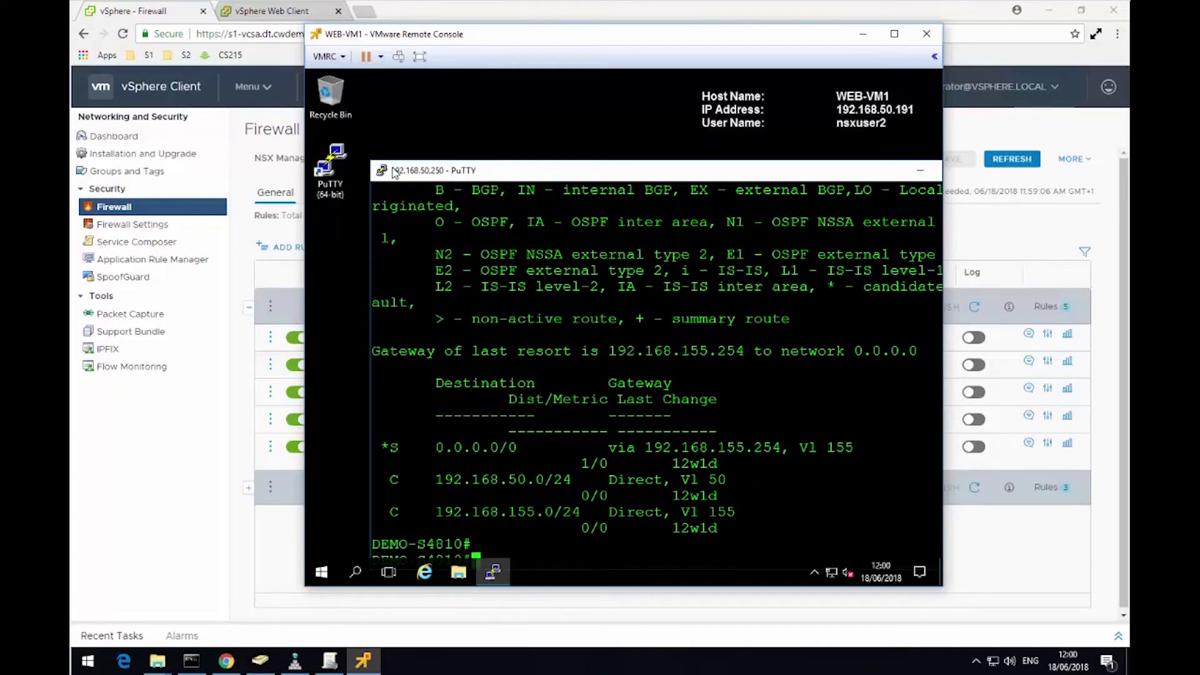